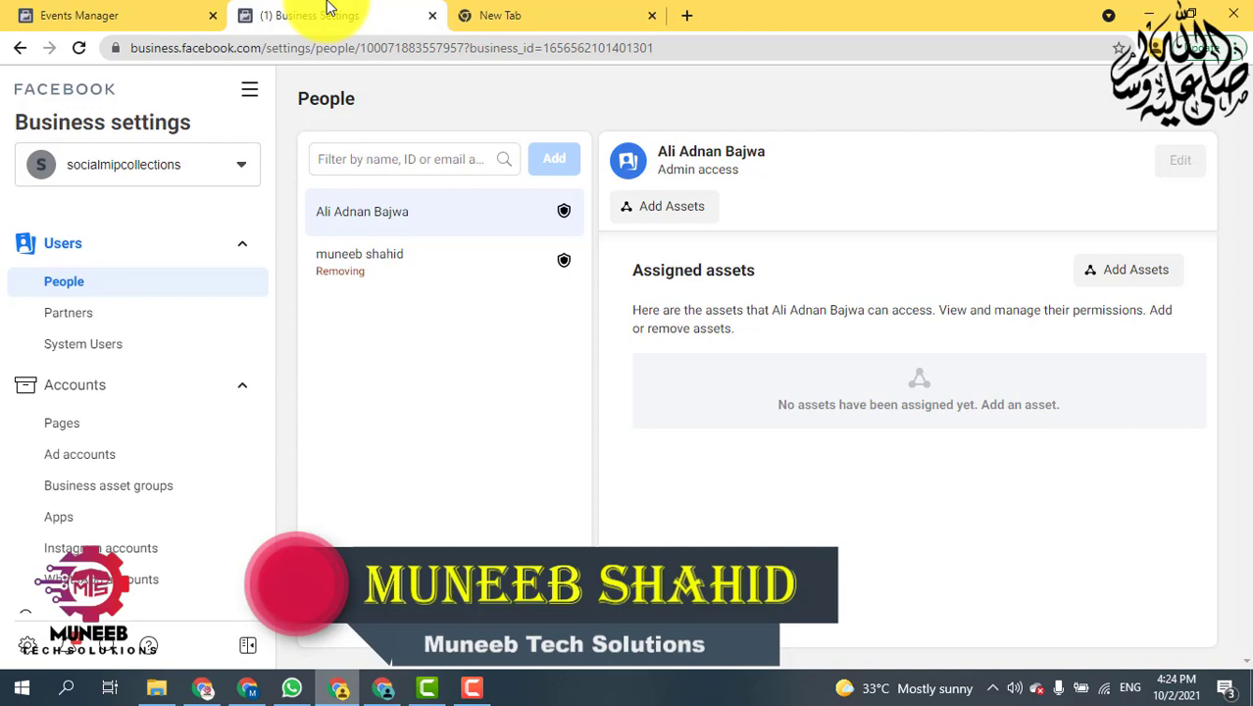
Open the Domains page under Brand safety in the sidebar.
scroll(112, 358, "down", 2)
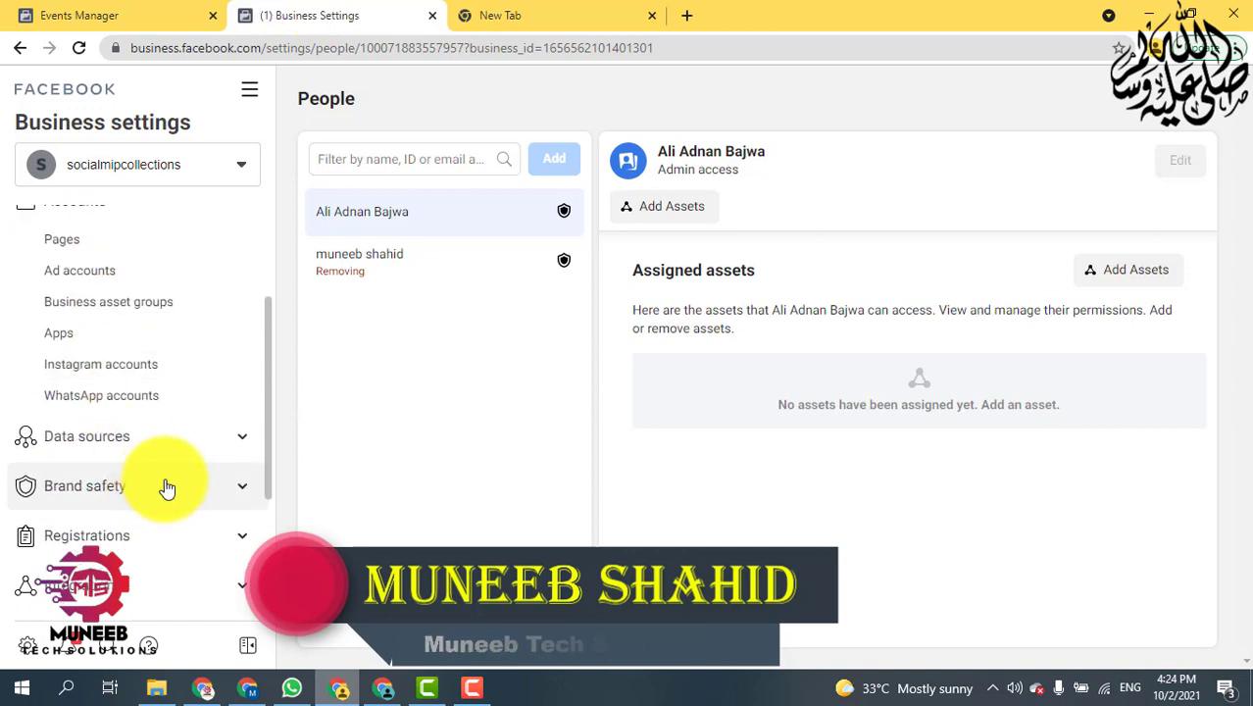
left_click(166, 487)
left_click(162, 536)
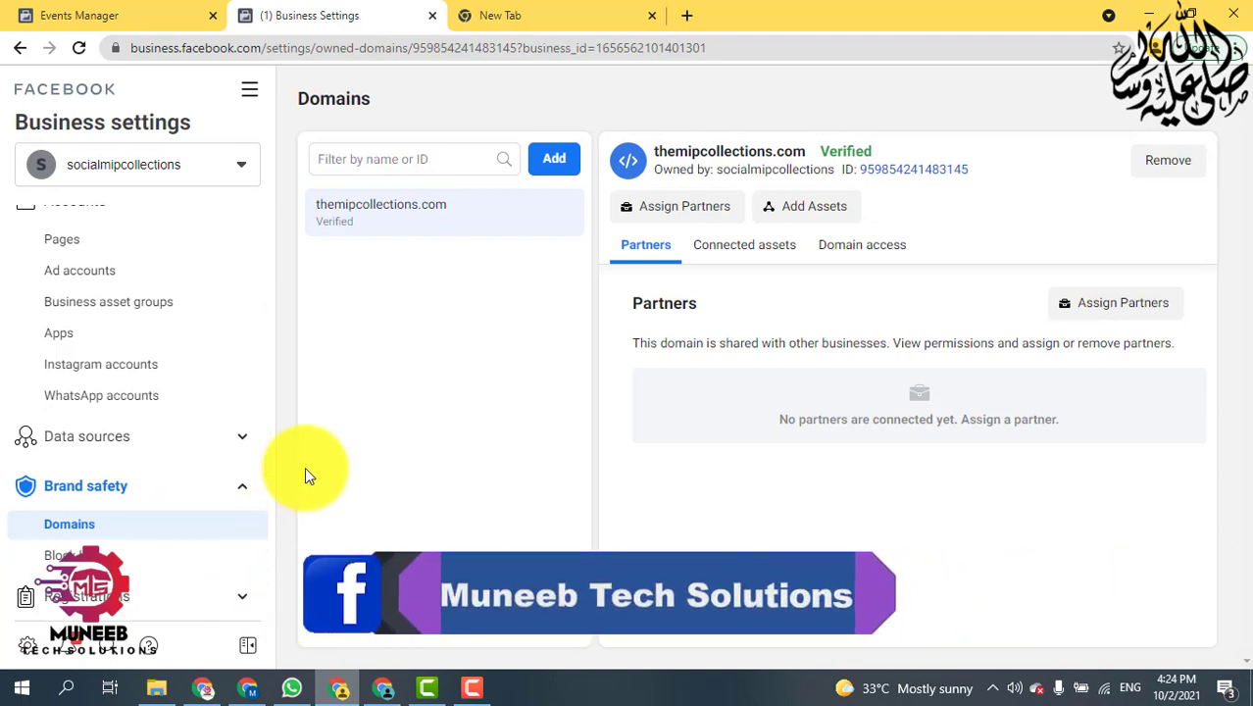
Check the Pixels and Ad accounts pages, then reopen themipcollections.com under Domains.
left_click(98, 443)
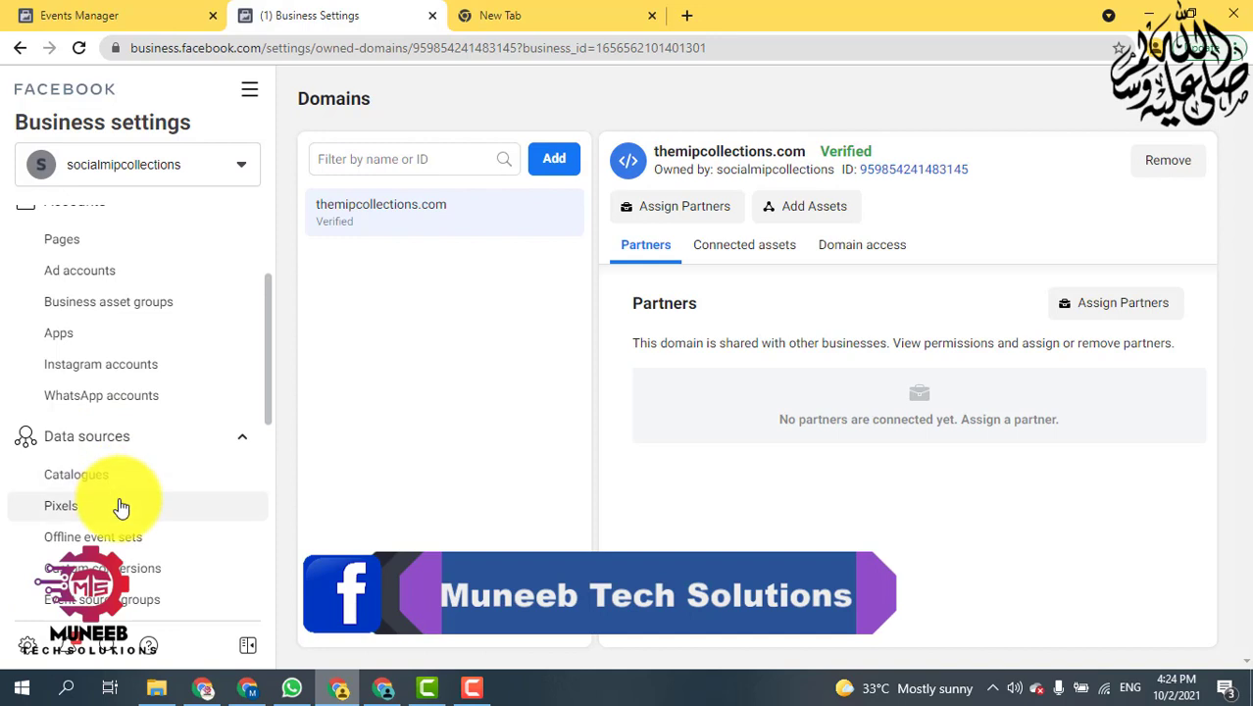
left_click(61, 506)
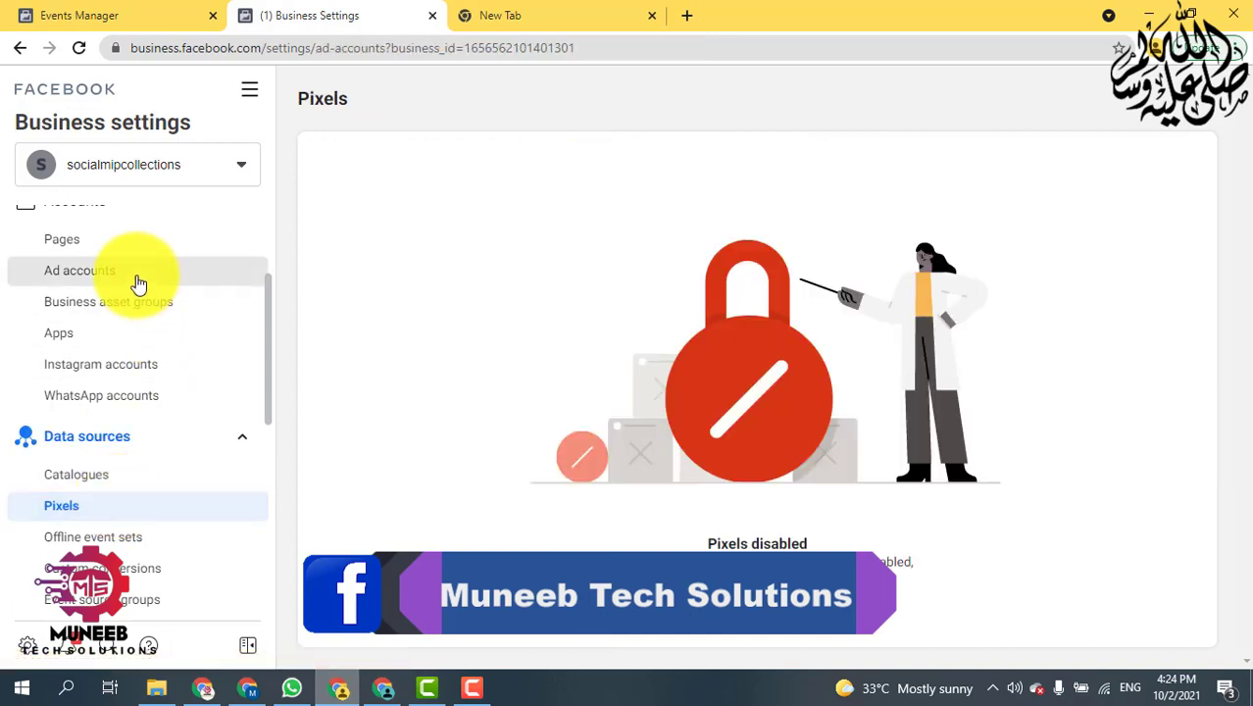
left_click(139, 284)
left_click(125, 506)
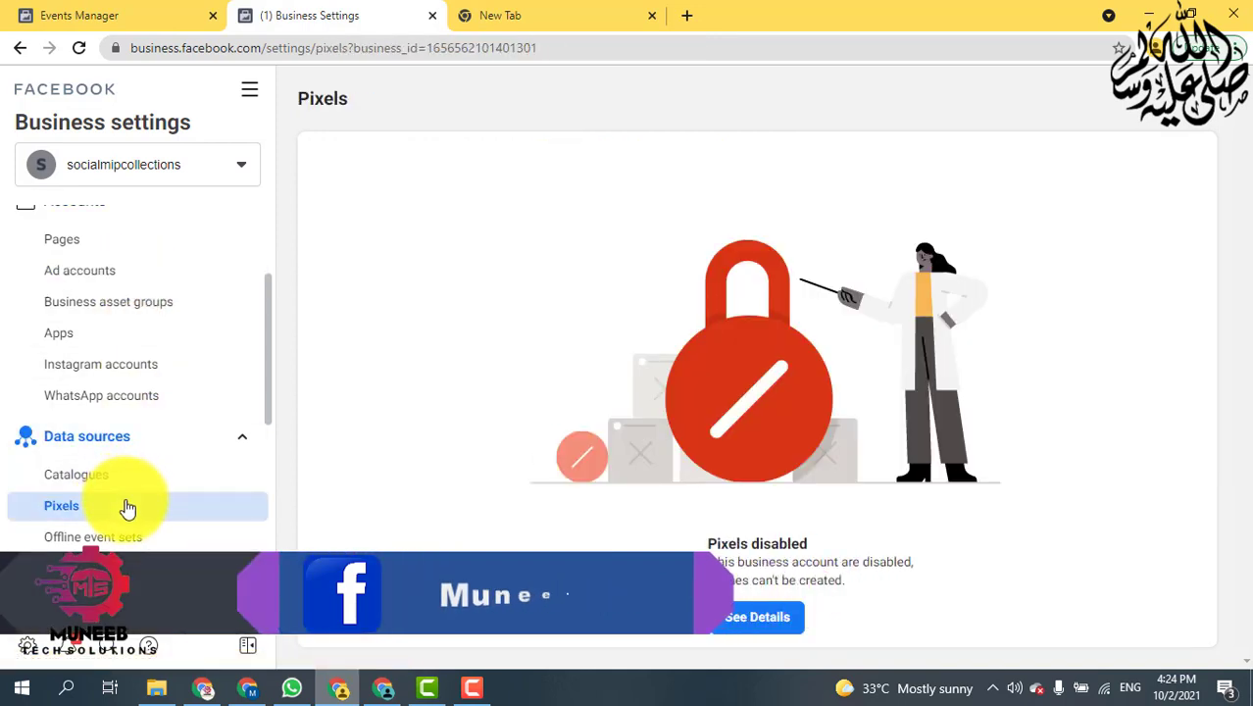
scroll(206, 501, "down", 2)
left_click(134, 562)
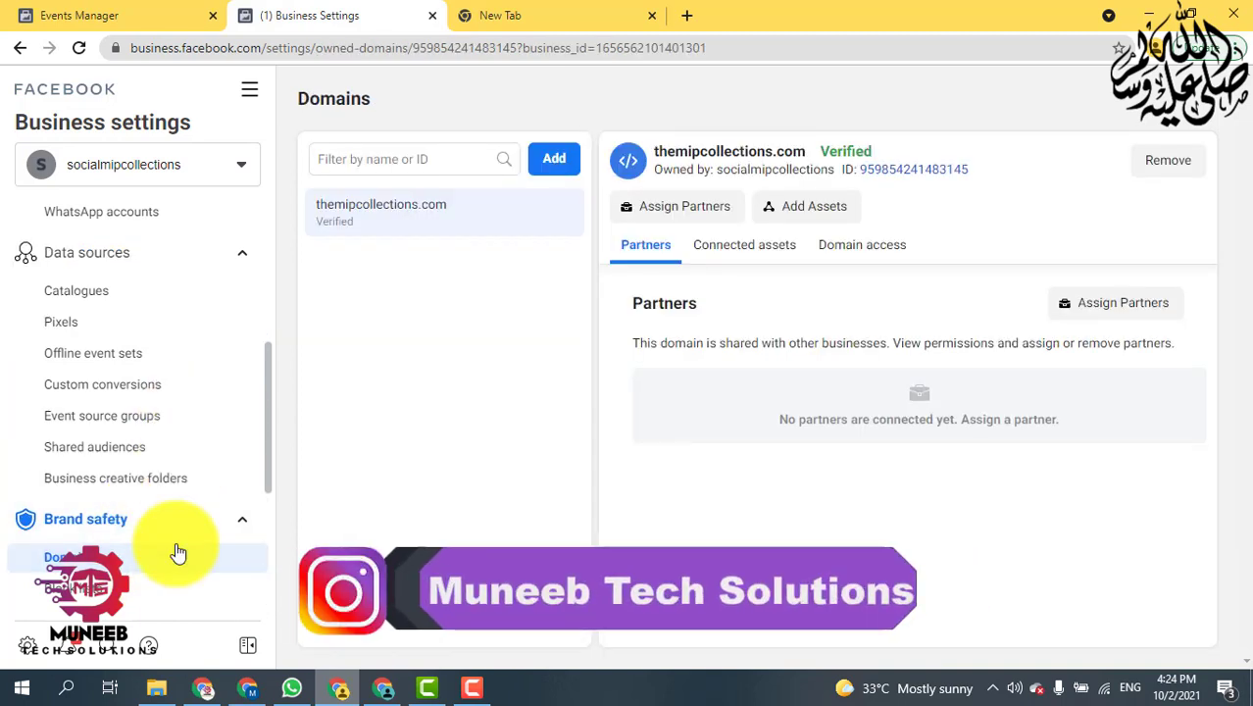
left_click(1162, 161)
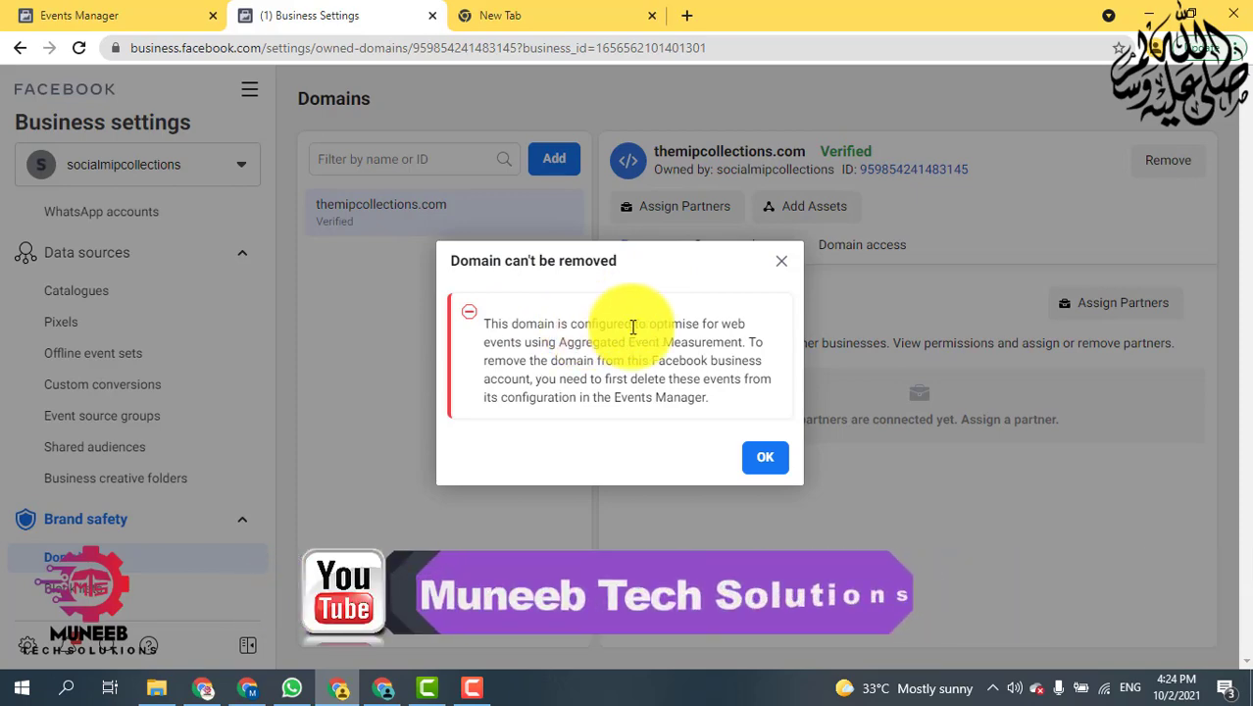
left_click(784, 263)
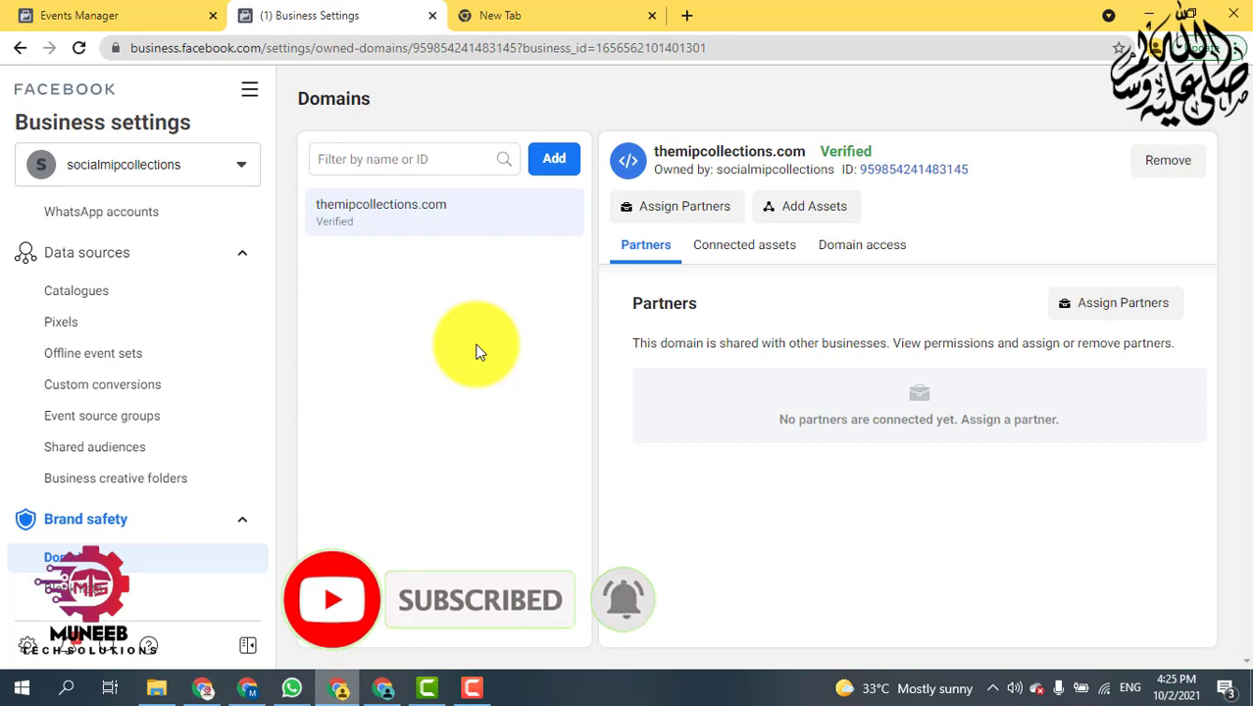
scroll(162, 344, "up", 4)
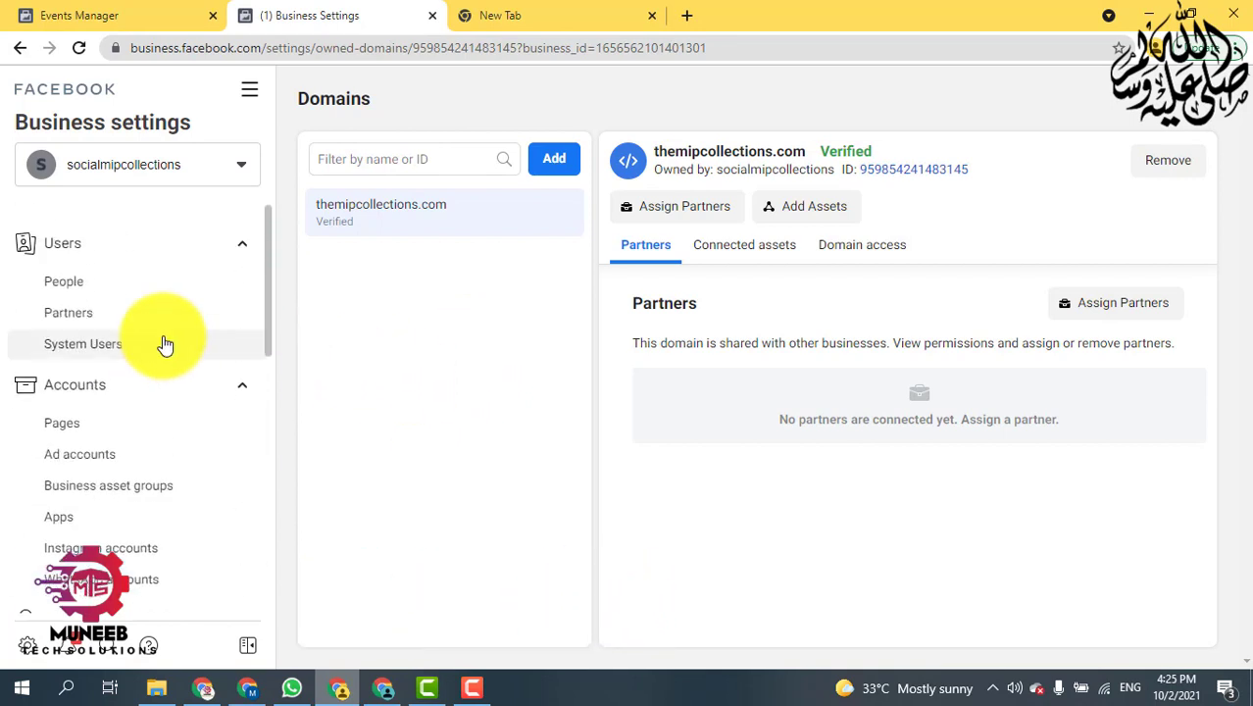
Browse the People, Pages and Ad accounts pages.
left_click(140, 281)
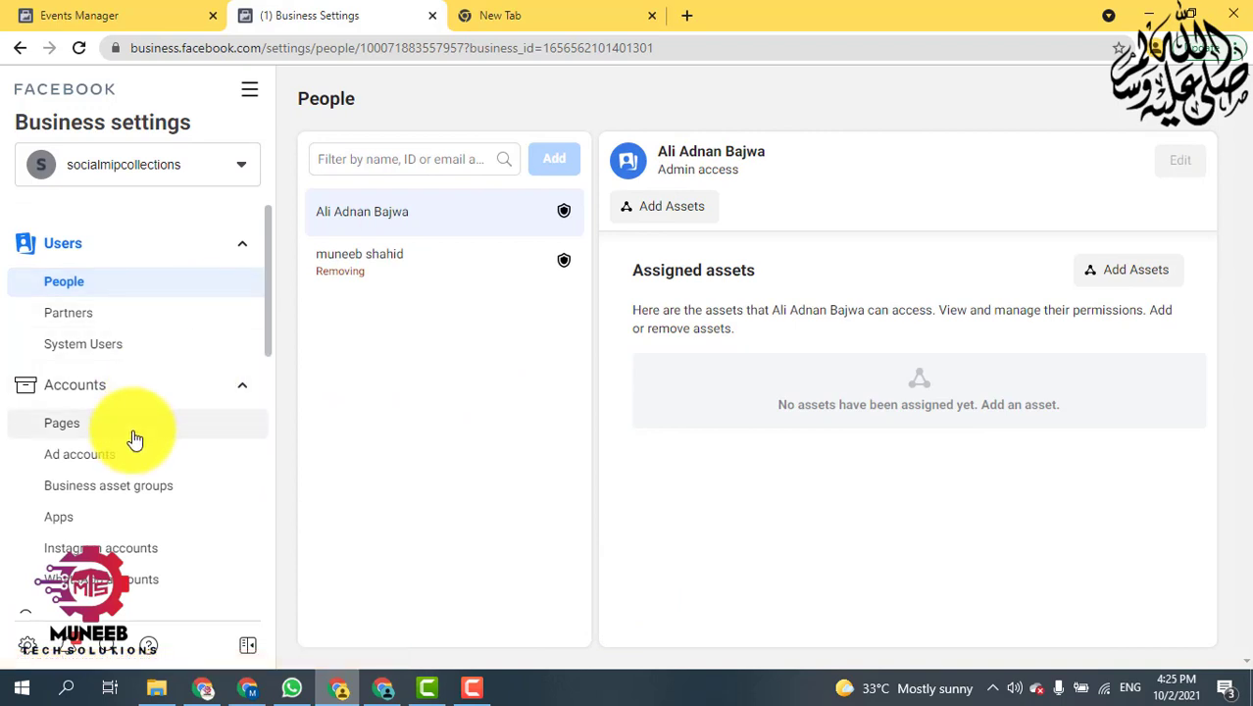
left_click(135, 433)
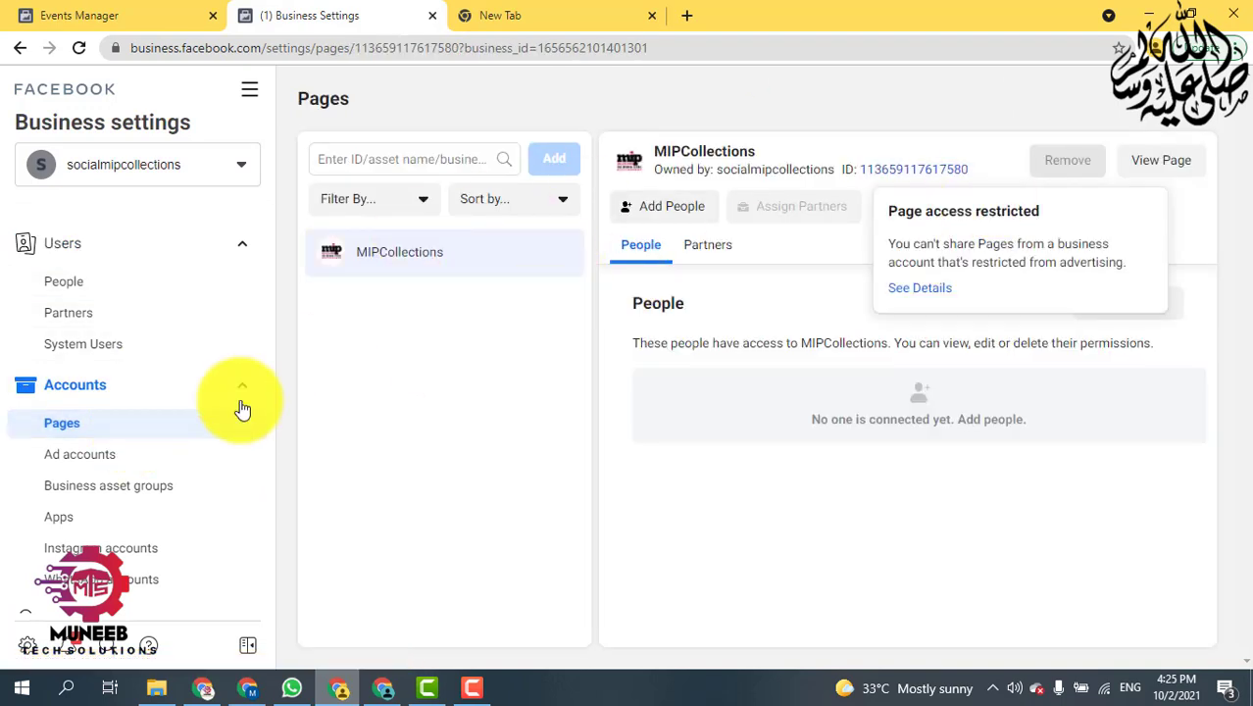
left_click(122, 457)
scroll(148, 456, "down", 5)
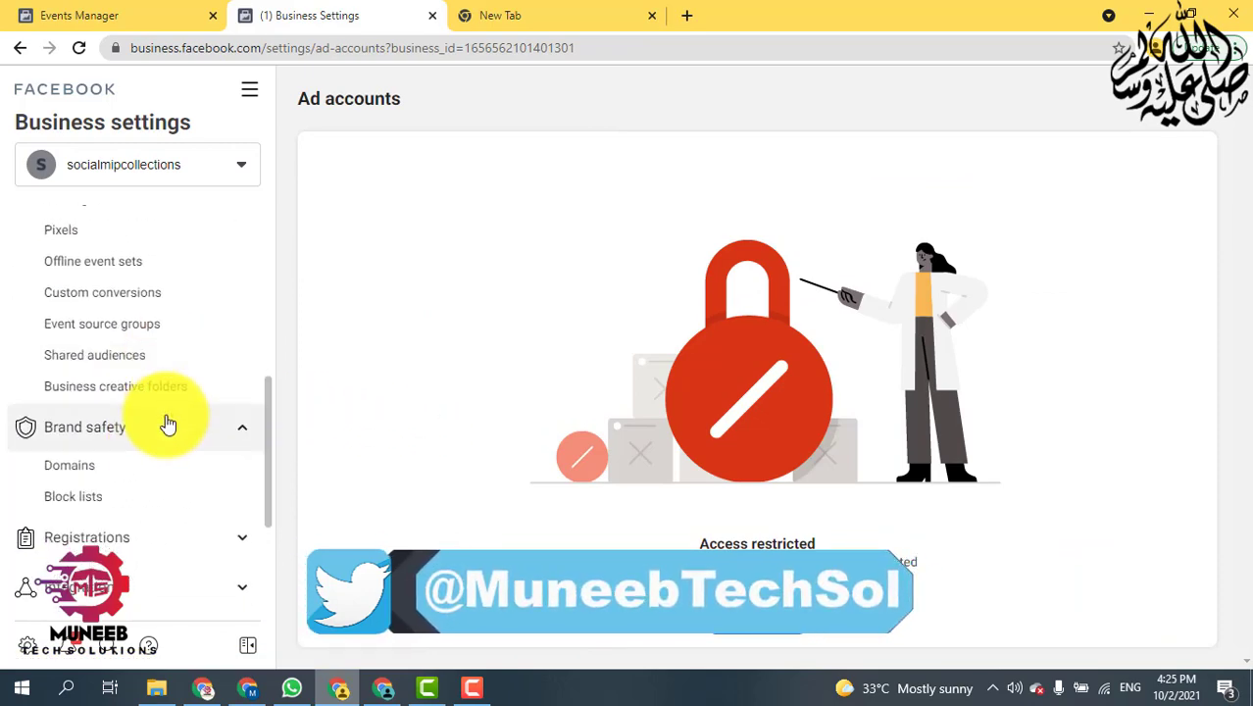
Retry removing themipcollections.com from Domains and dismiss the removal error.
left_click(165, 469)
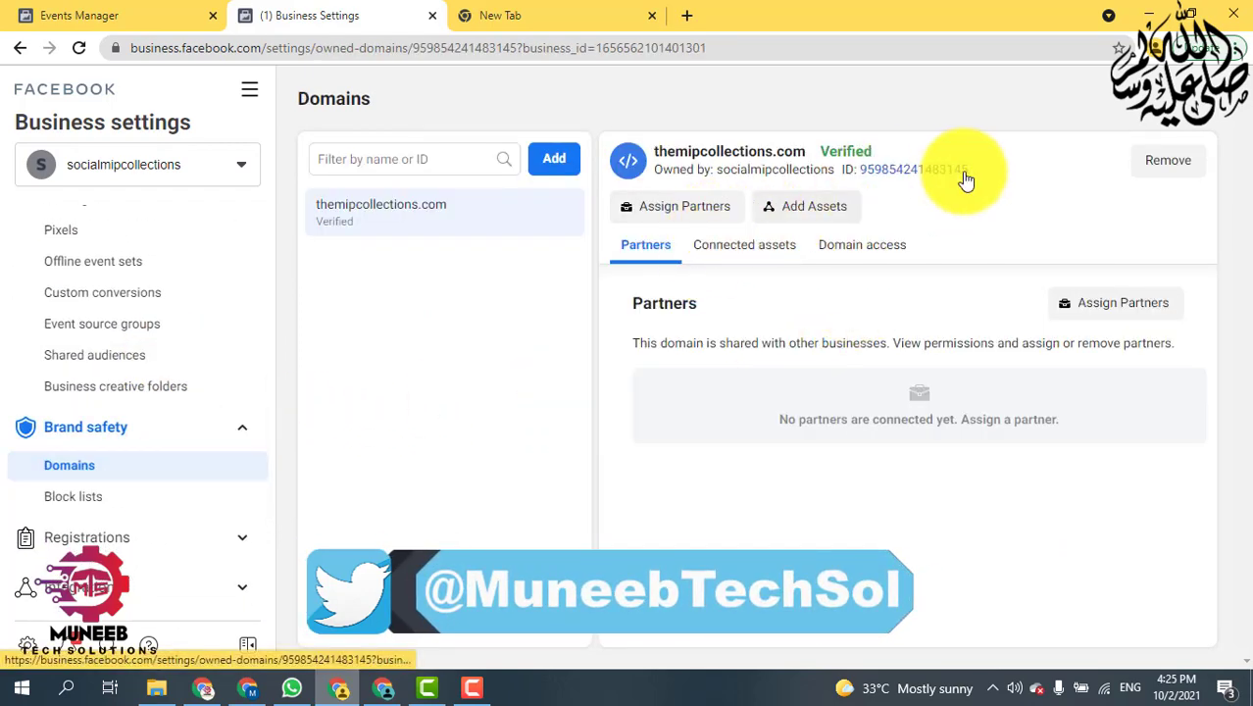
left_click(1168, 161)
left_click(760, 393)
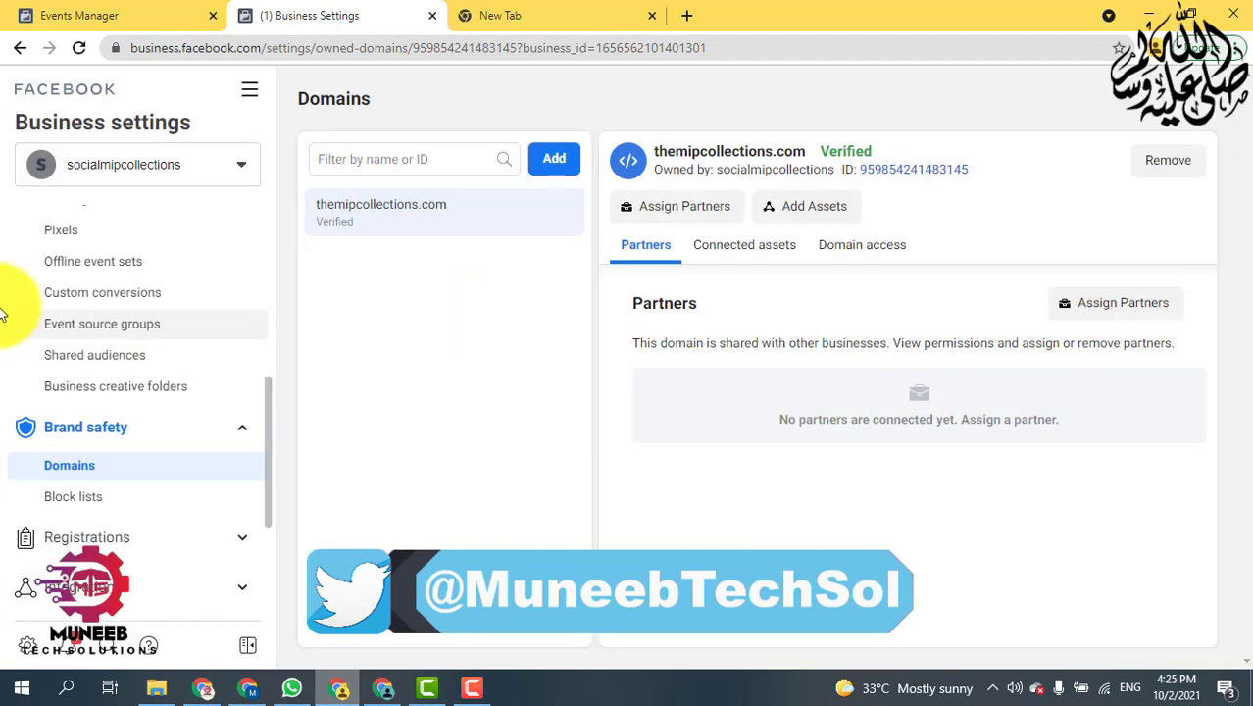
Open Pixels and view the details on why pixels are disabled.
scroll(141, 426, "up", 3)
left_click(108, 510)
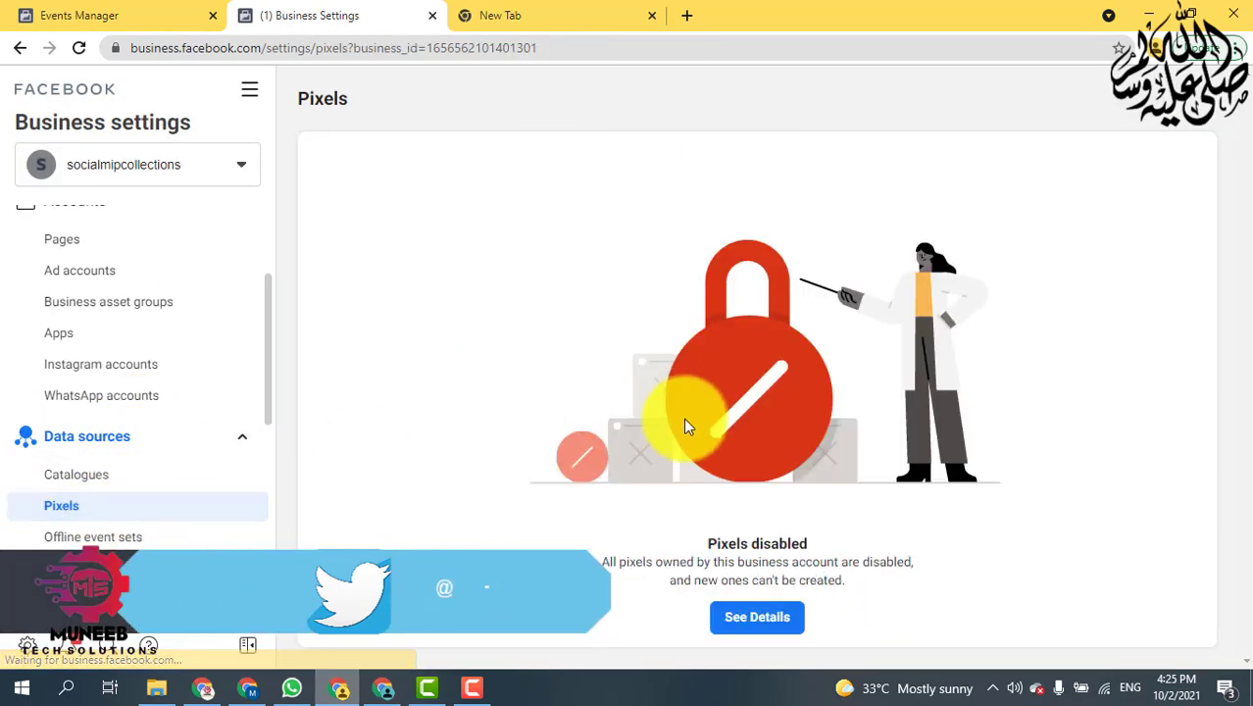
left_click(757, 618)
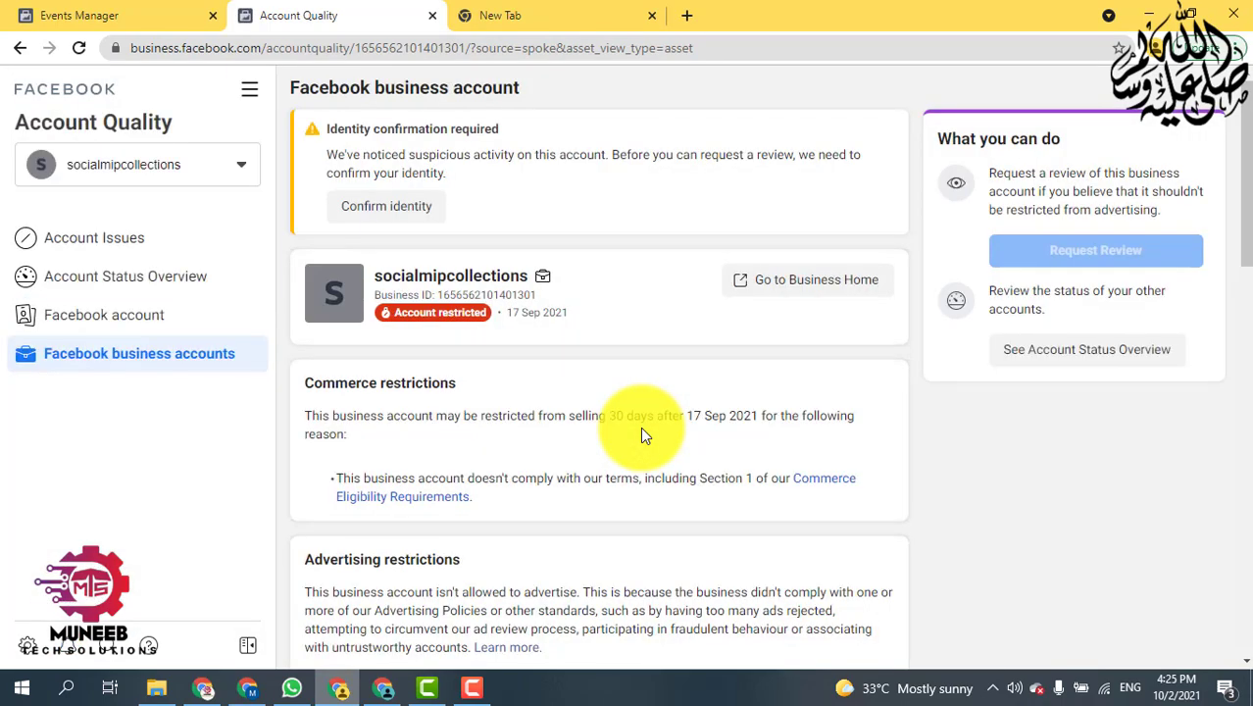
Go back to the Pixels settings page, briefly checking the Events Manager tab.
left_click(18, 57)
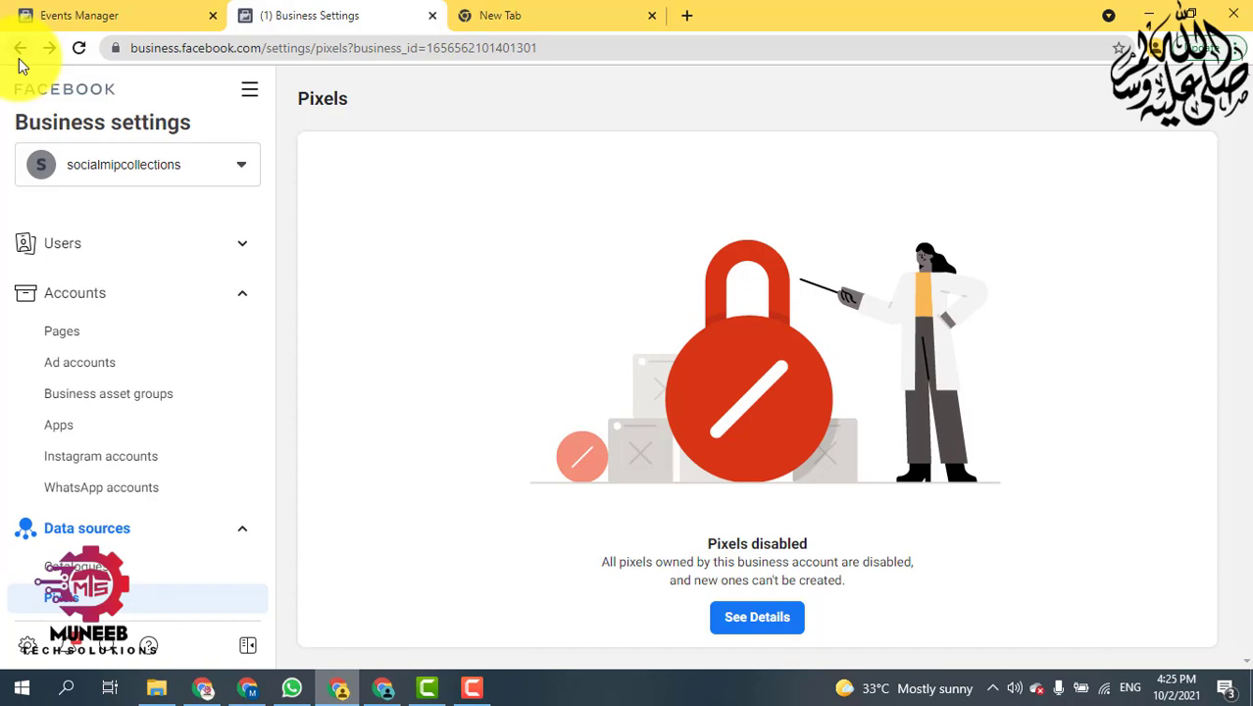
left_click(73, 14)
left_click(253, 14)
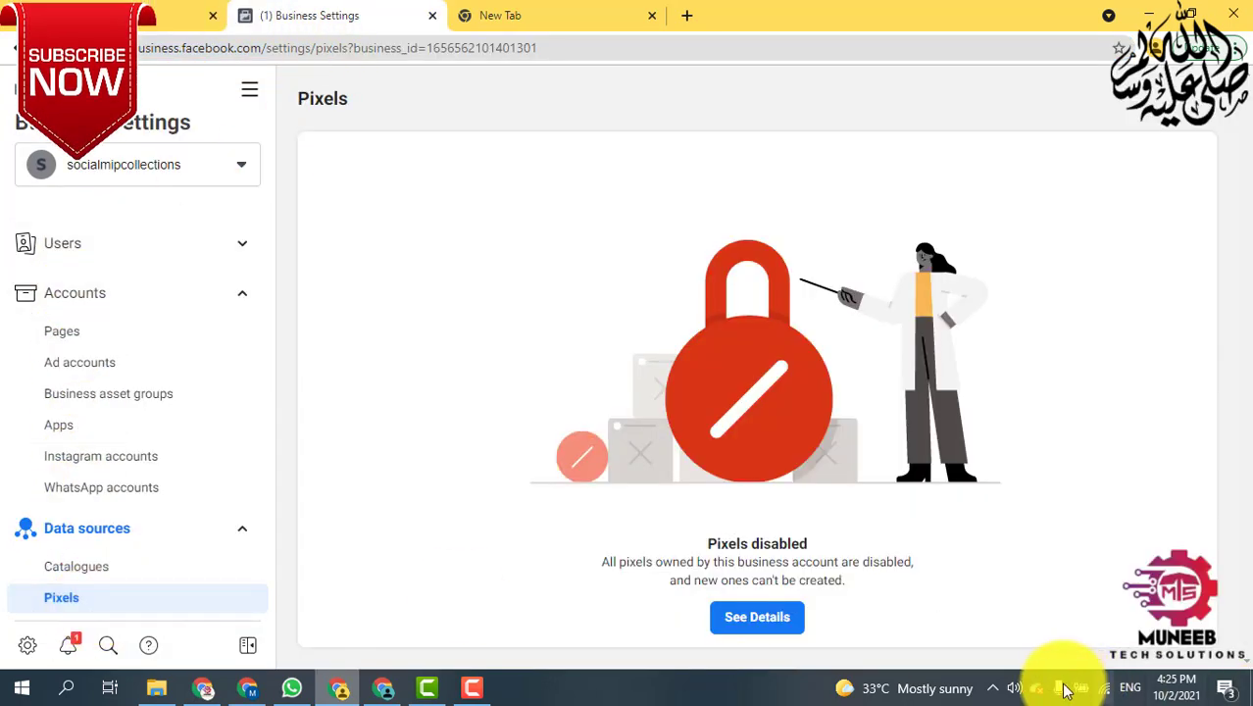
Review the Account Quality identity confirmation notice again, then return to Pixels.
left_click(795, 619)
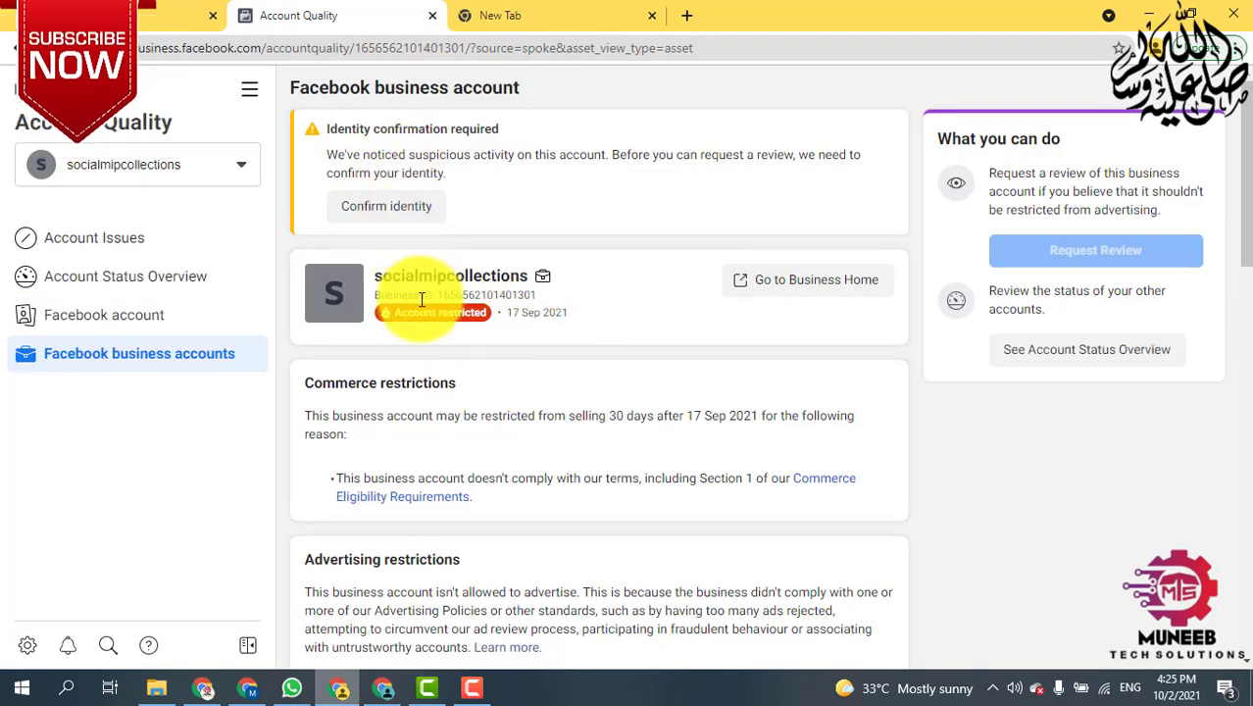
left_click_drag(326, 130, 477, 145)
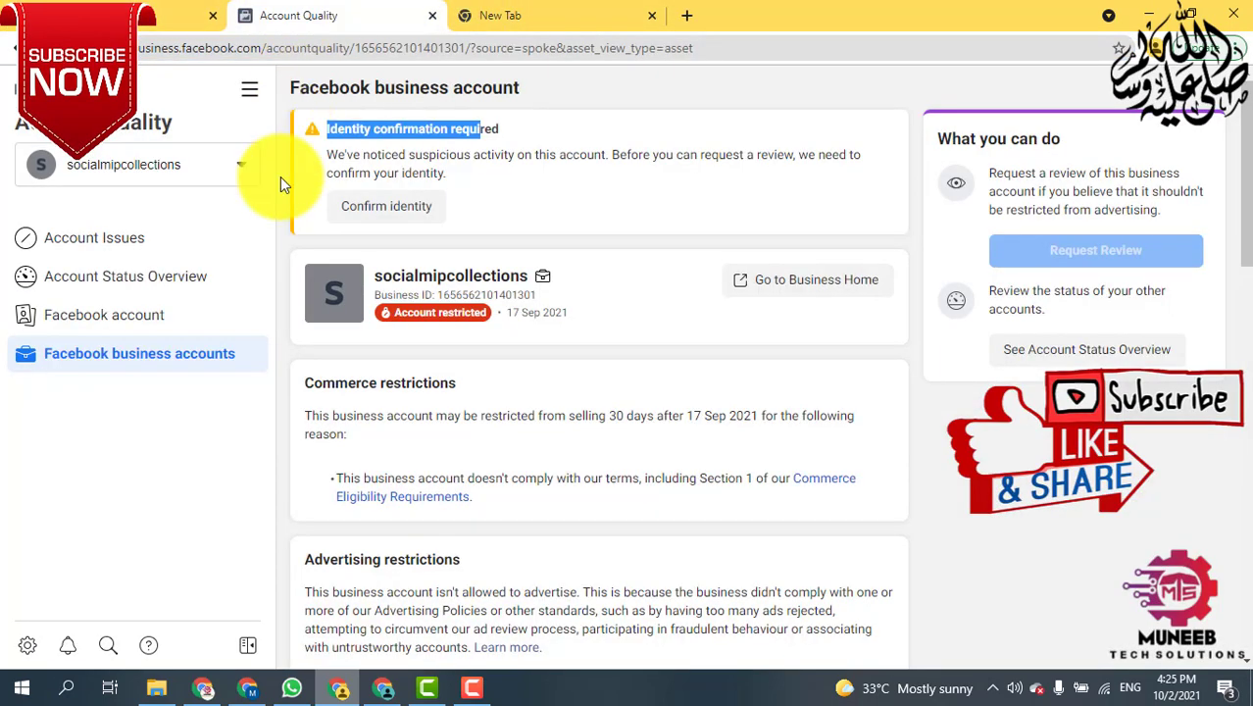
left_click(252, 90)
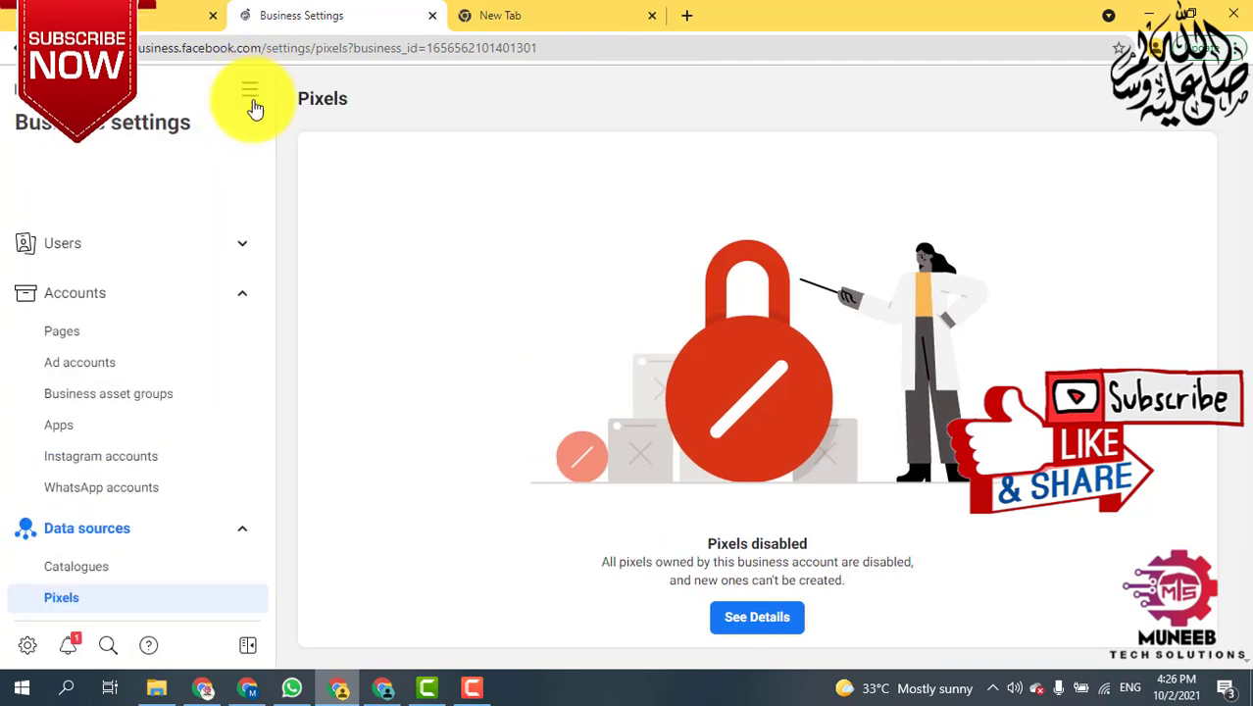
left_click(252, 91)
Launch Events Manager, close the 'Business account restricted' notice, and move to the browser_api tab.
left_click(371, 324)
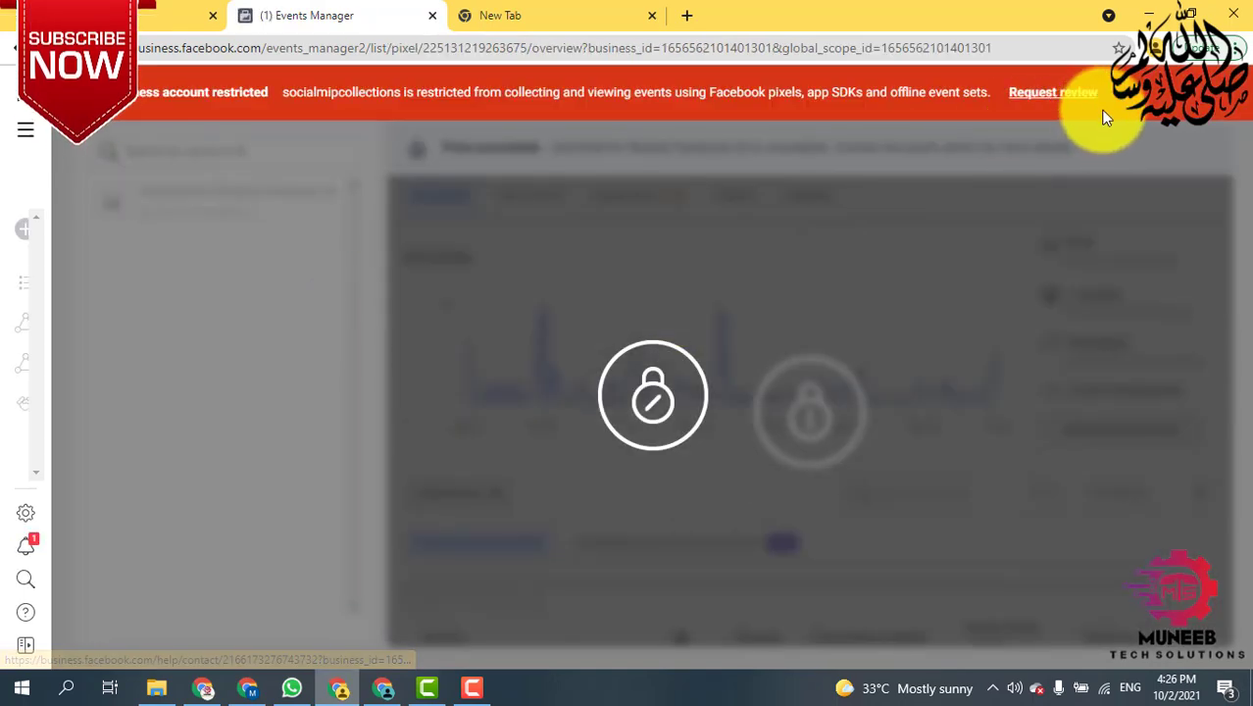
left_click(1100, 108)
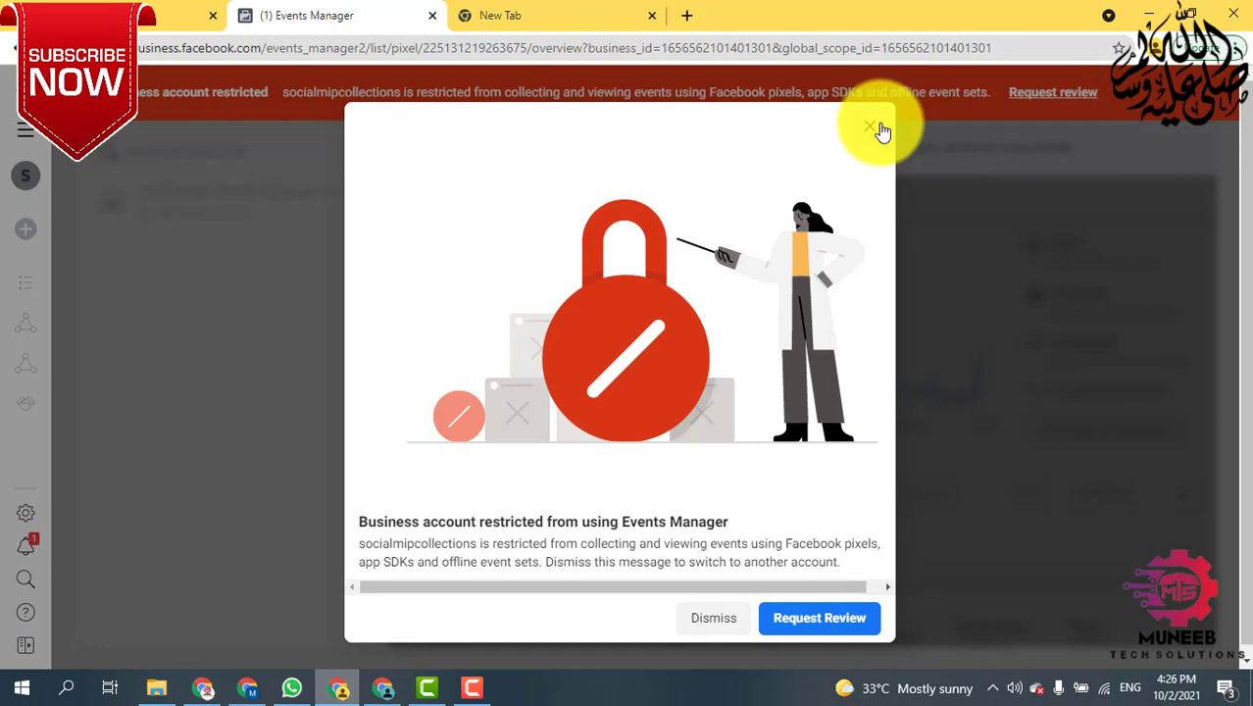
left_click(878, 128)
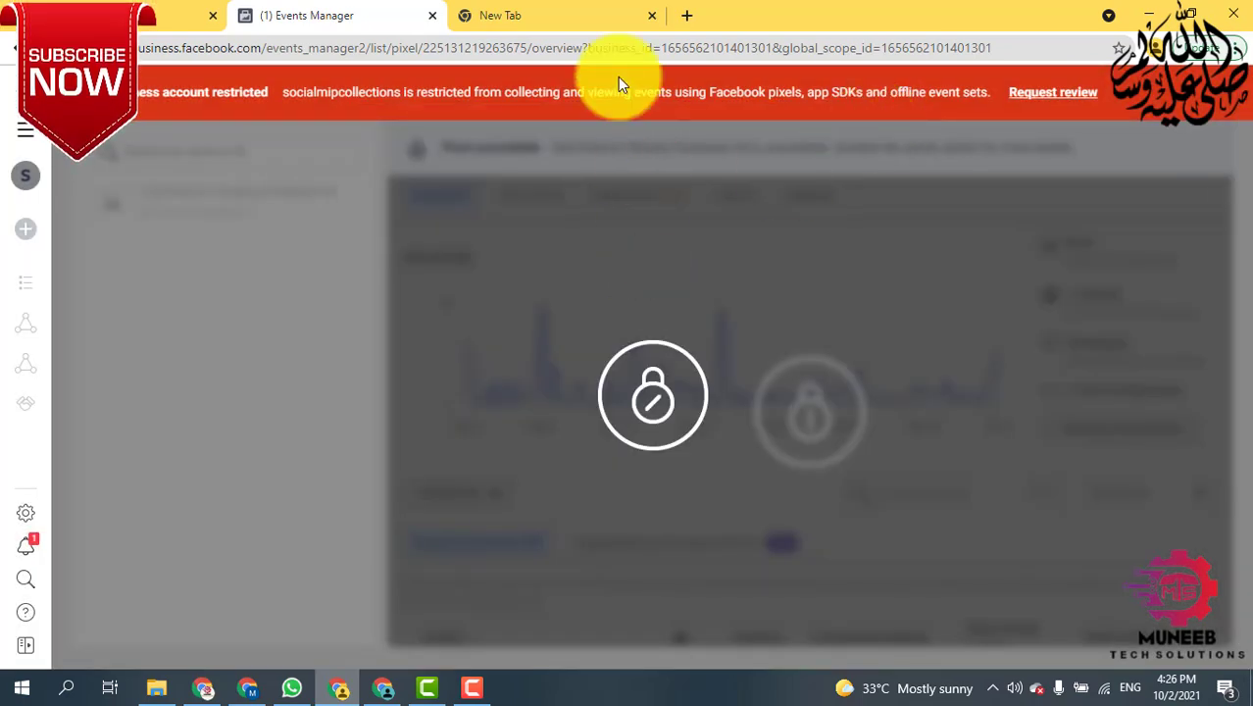
left_click(569, 12)
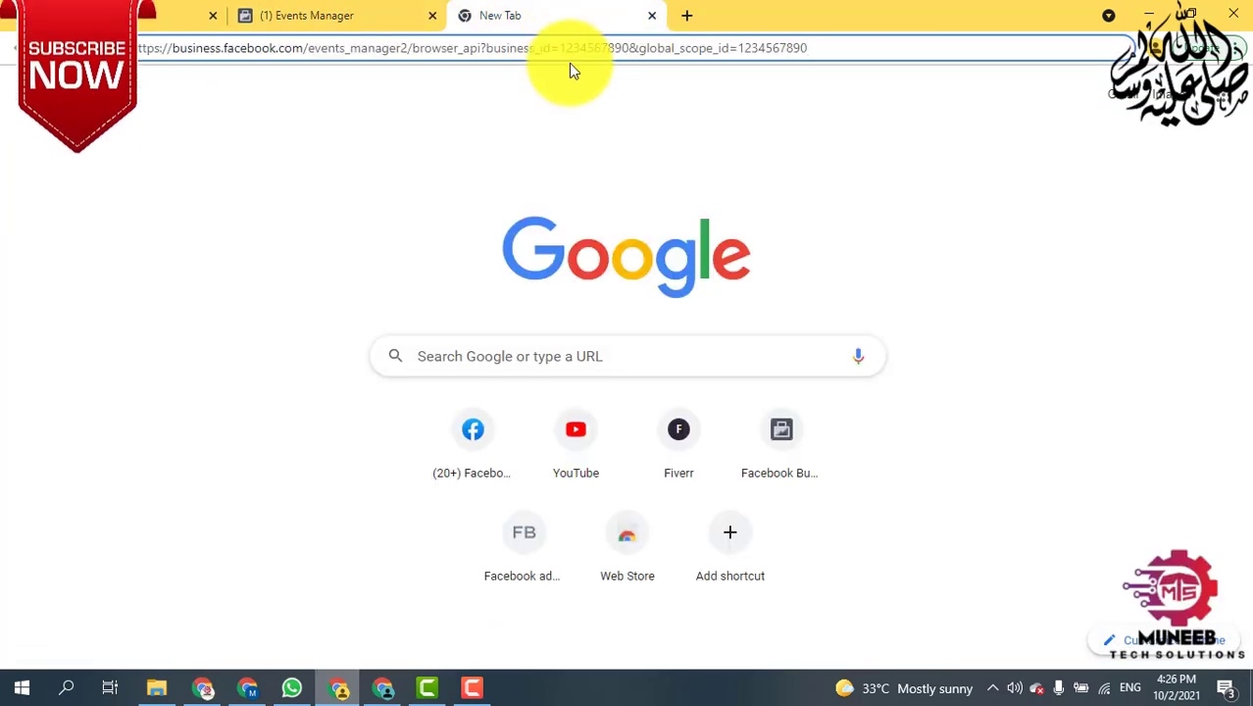
Load the events_manager2/browser_api page with the business's own ID replacing the placeholder values.
left_click_drag(826, 51, 5, 54)
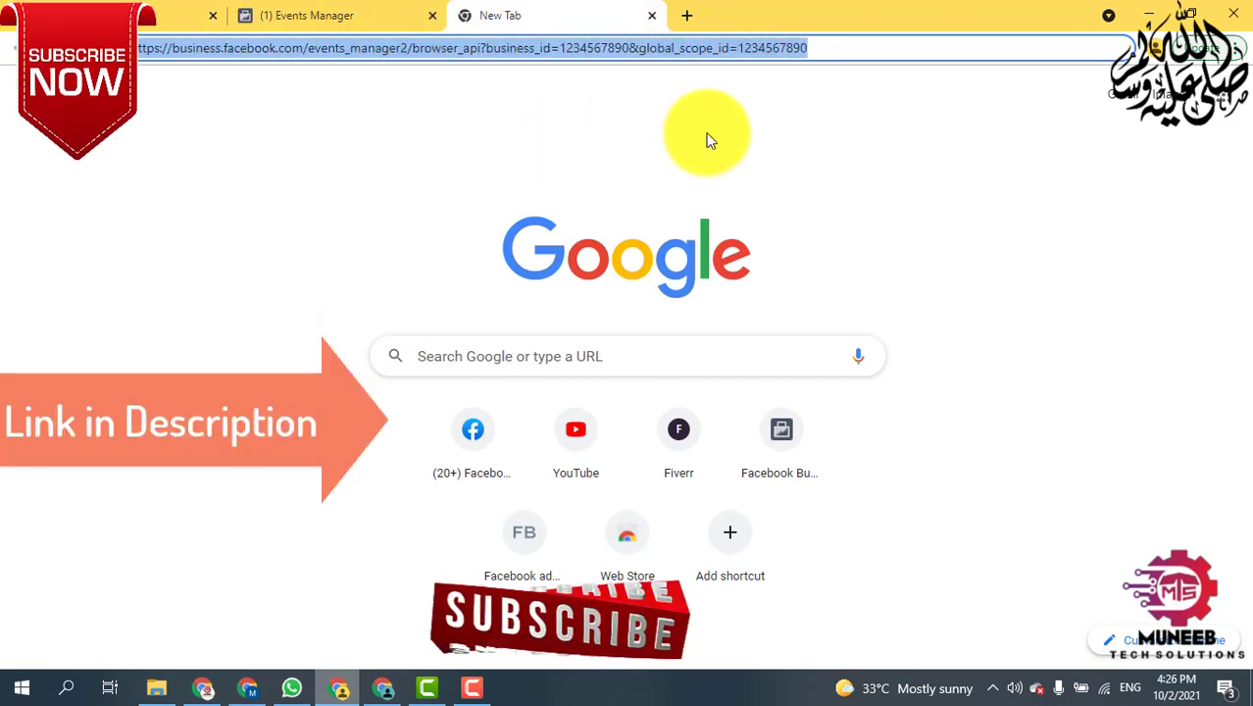
left_click(422, 18)
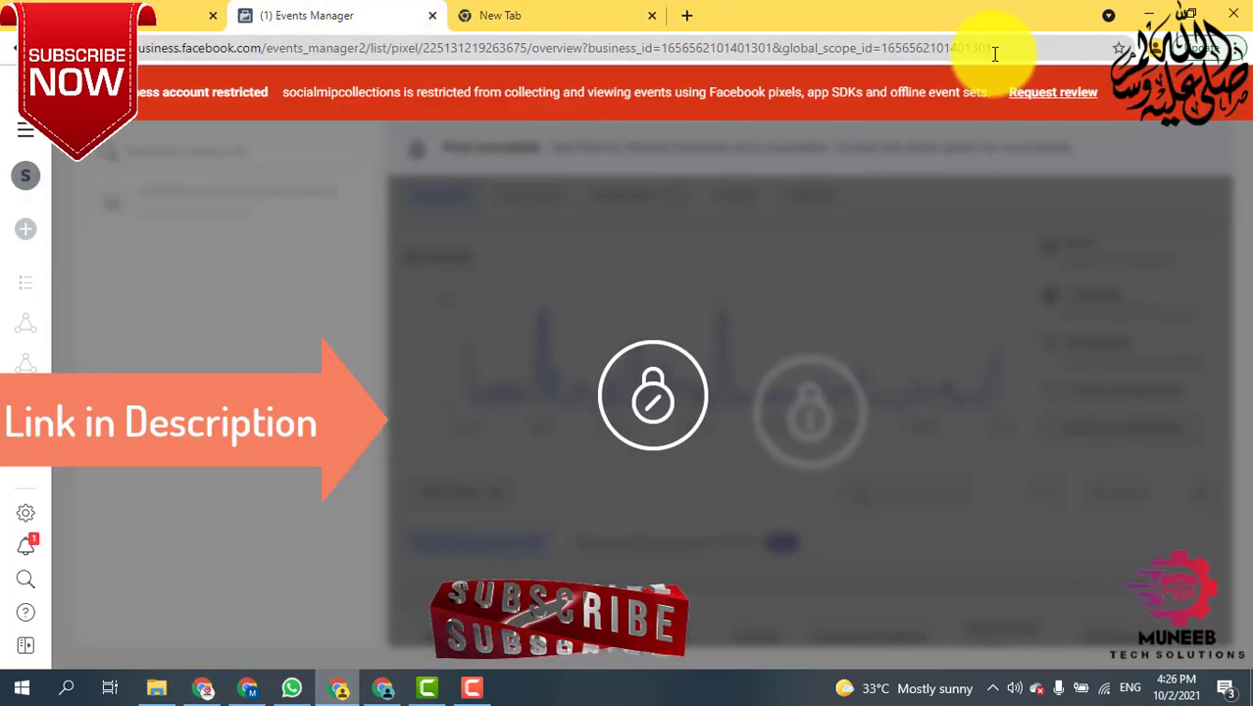
left_click_drag(996, 46, 885, 48)
key("ctrl+c")
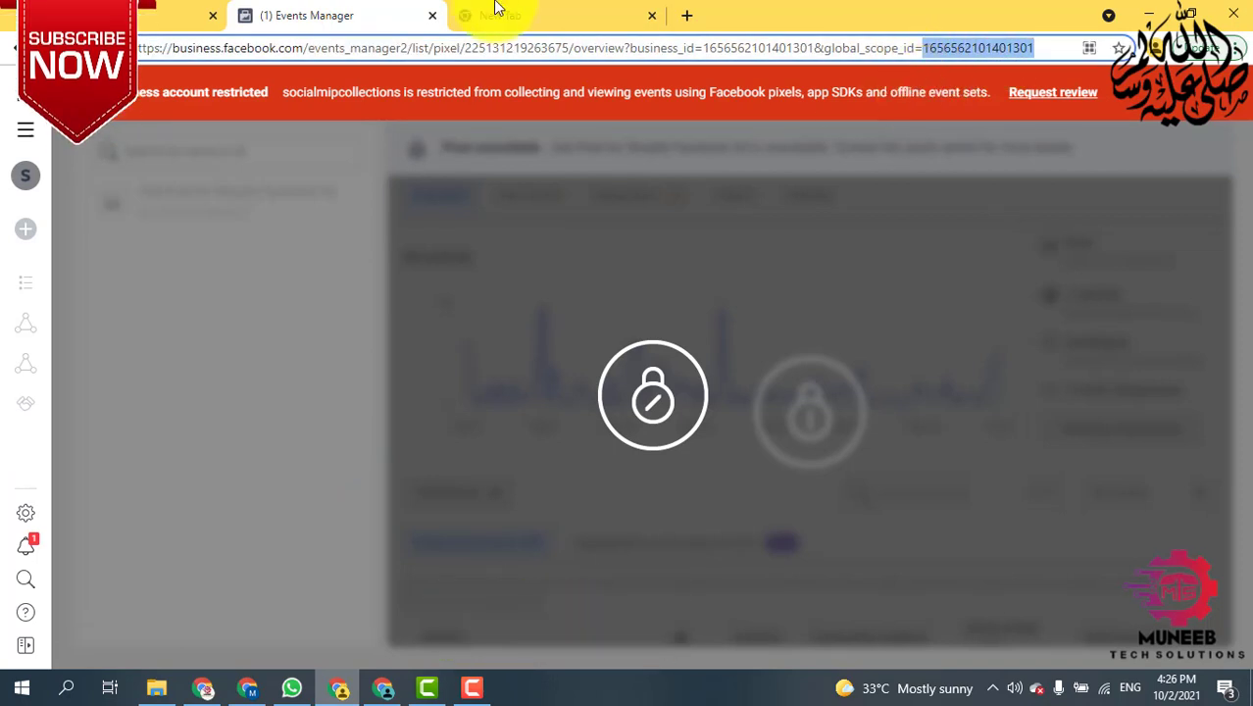
left_click(500, 16)
left_click(863, 45)
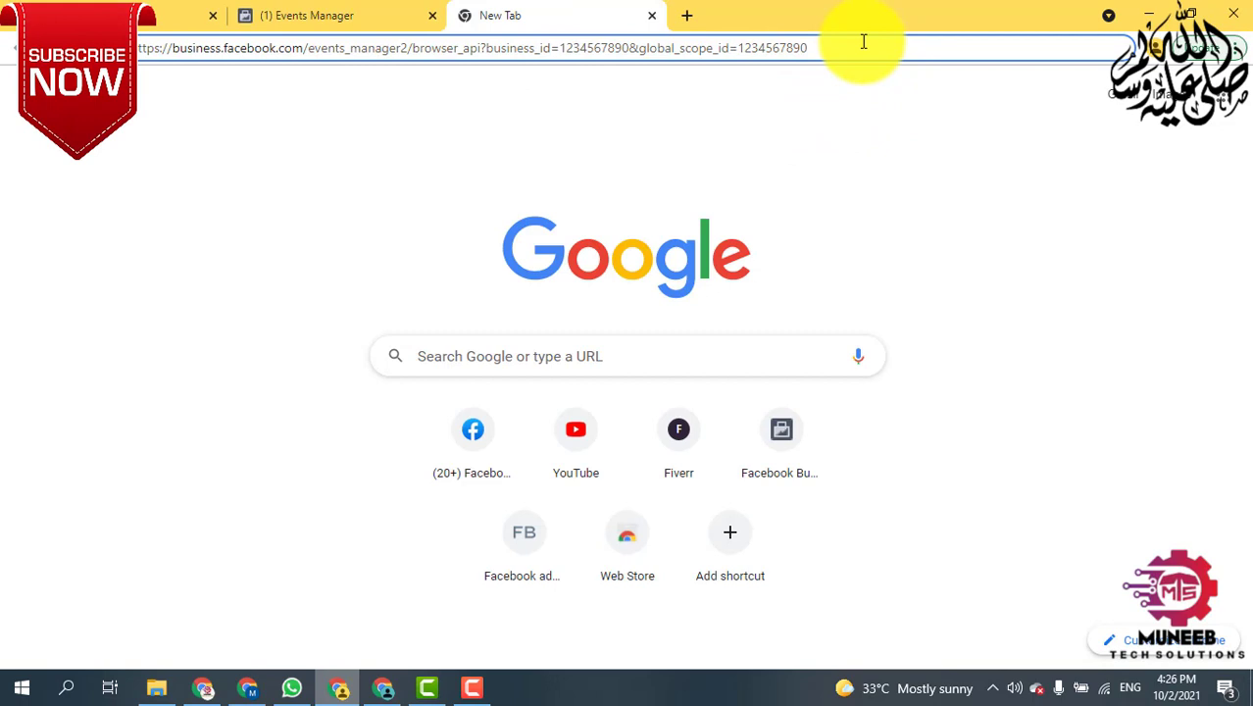
key("ctrl+v")
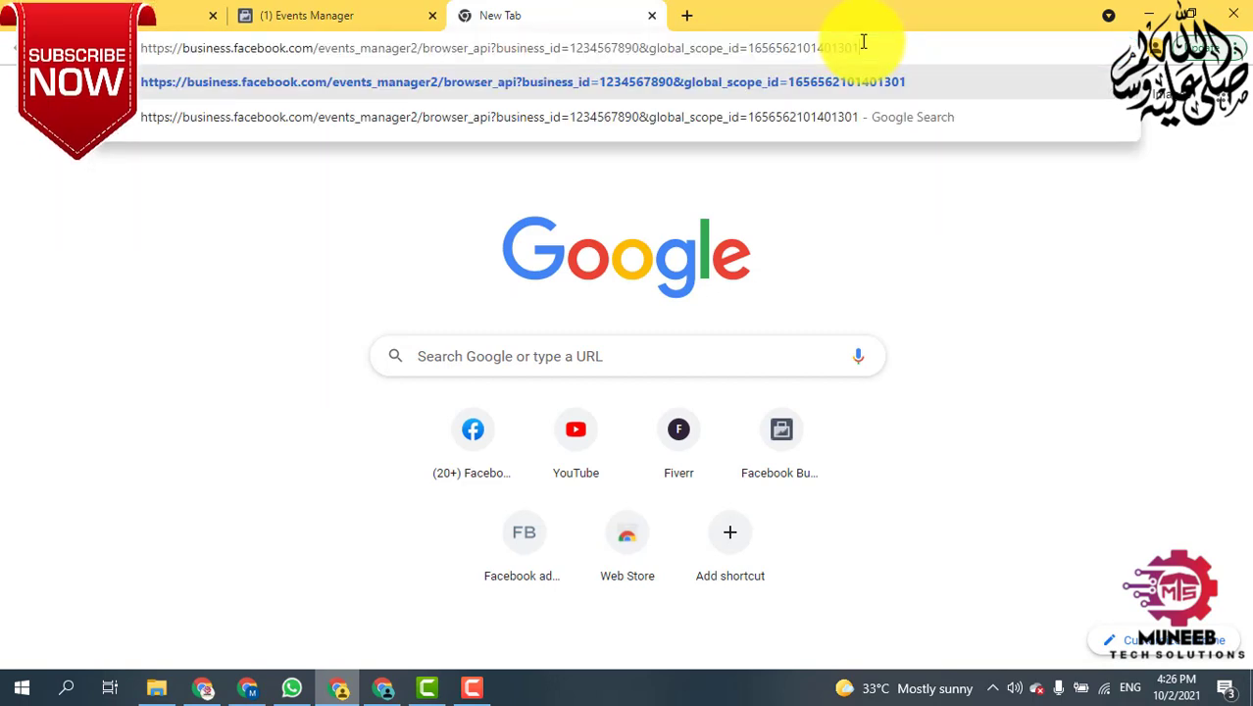
key("shift+Right")
key("shift+Right")
key("shift+Right")
key("shift+Right")
key("shift+Right")
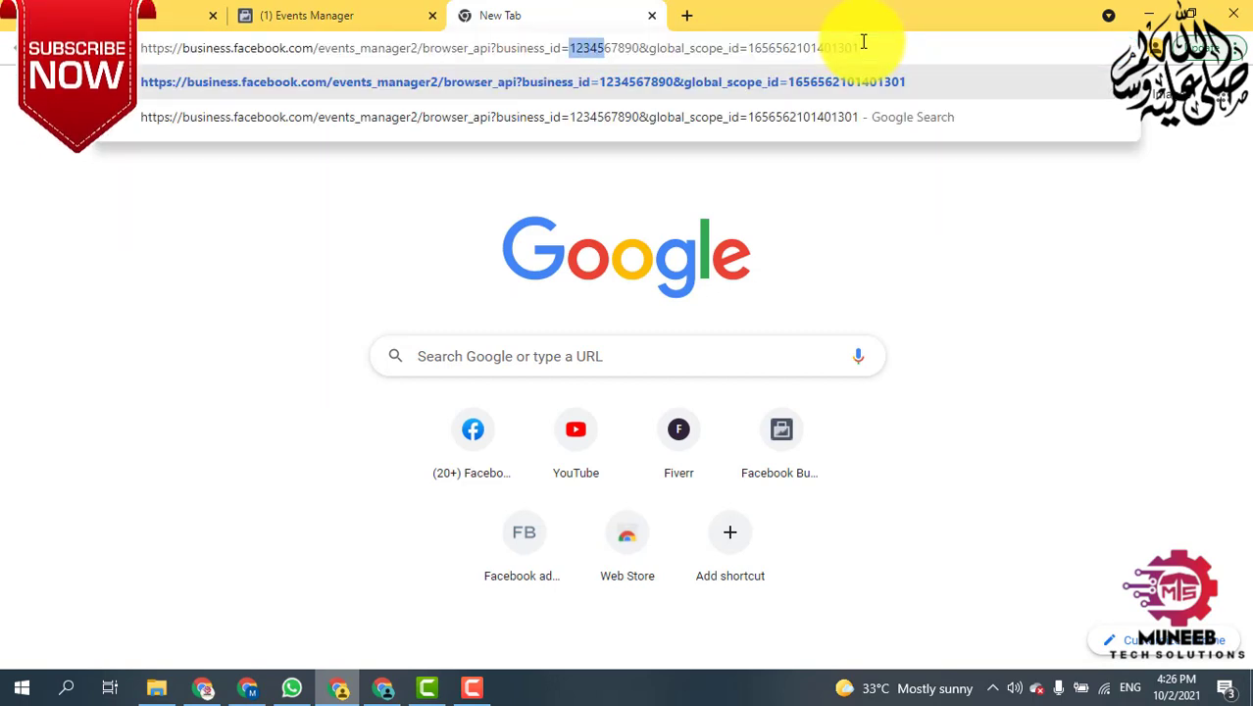
key("ctrl+v")
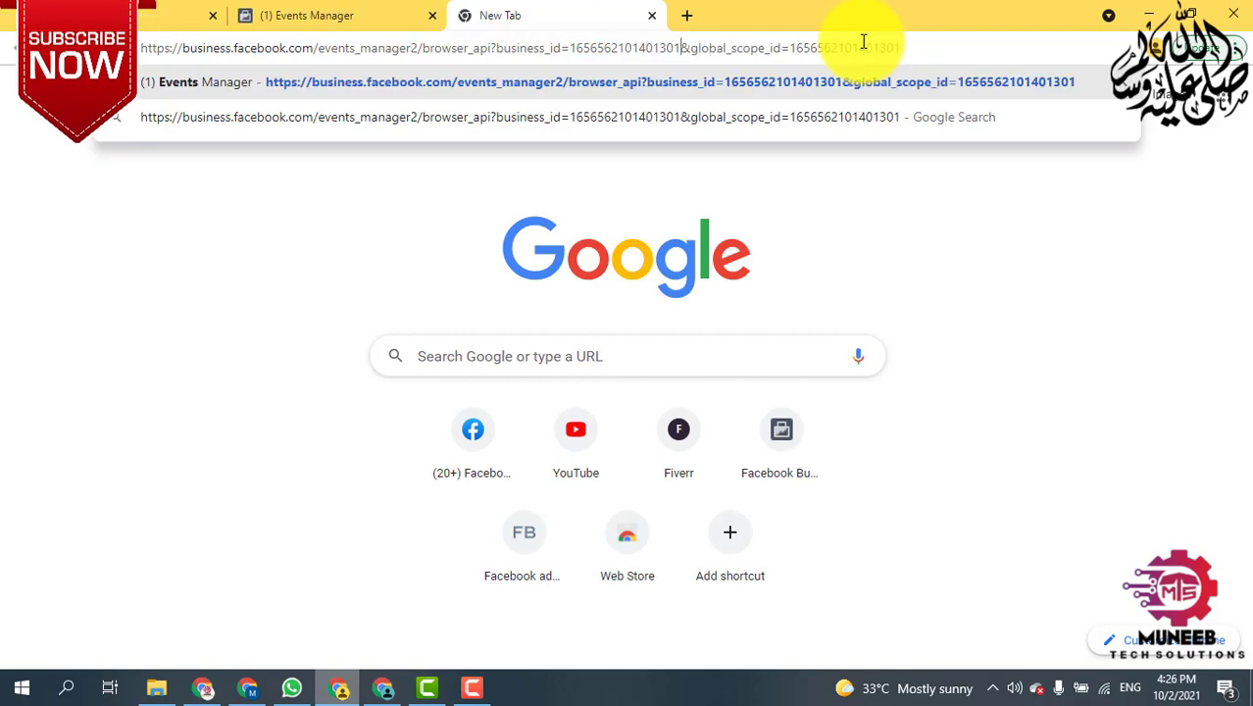
key("Return")
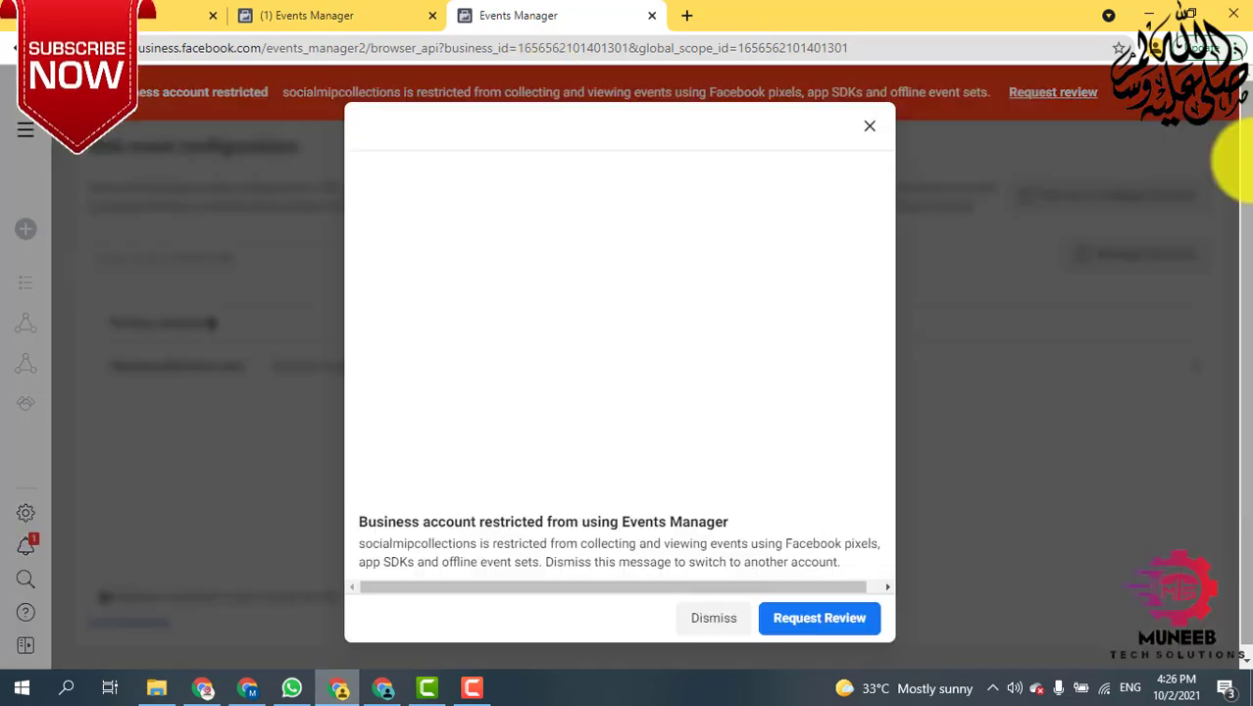
Dismiss the restriction notice and open Inspect on the blocked page.
left_click(721, 614)
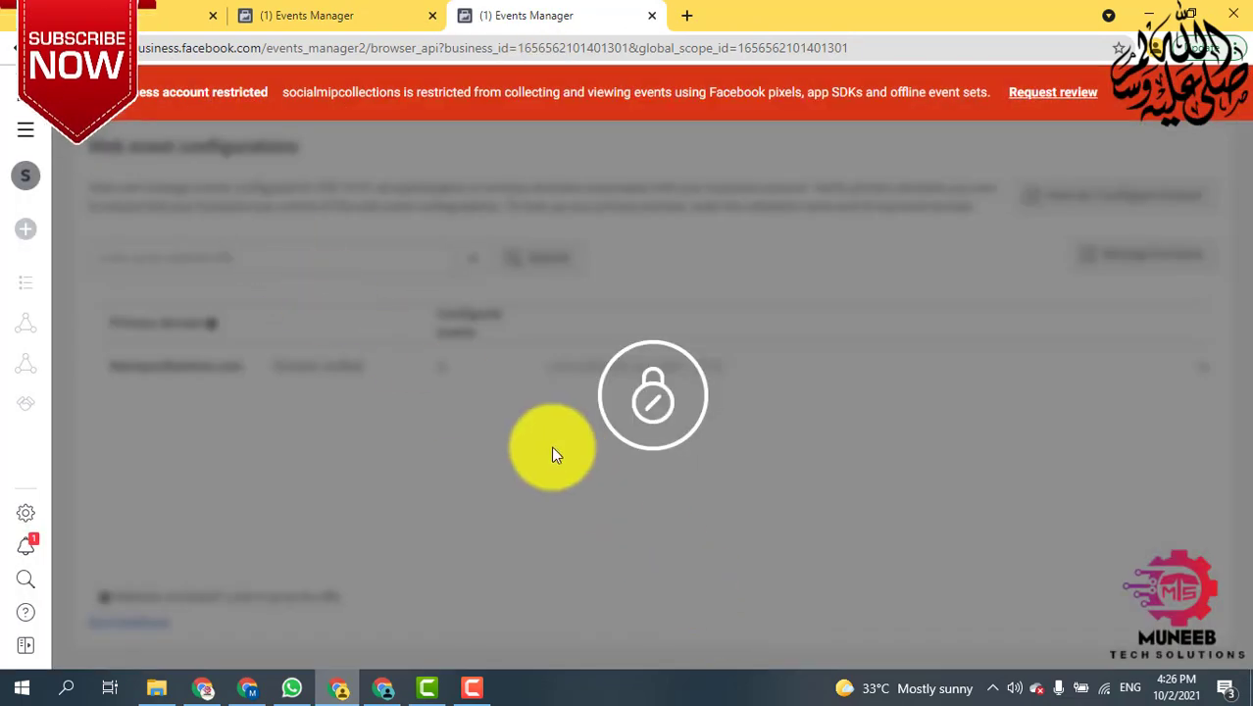
right_click(352, 292)
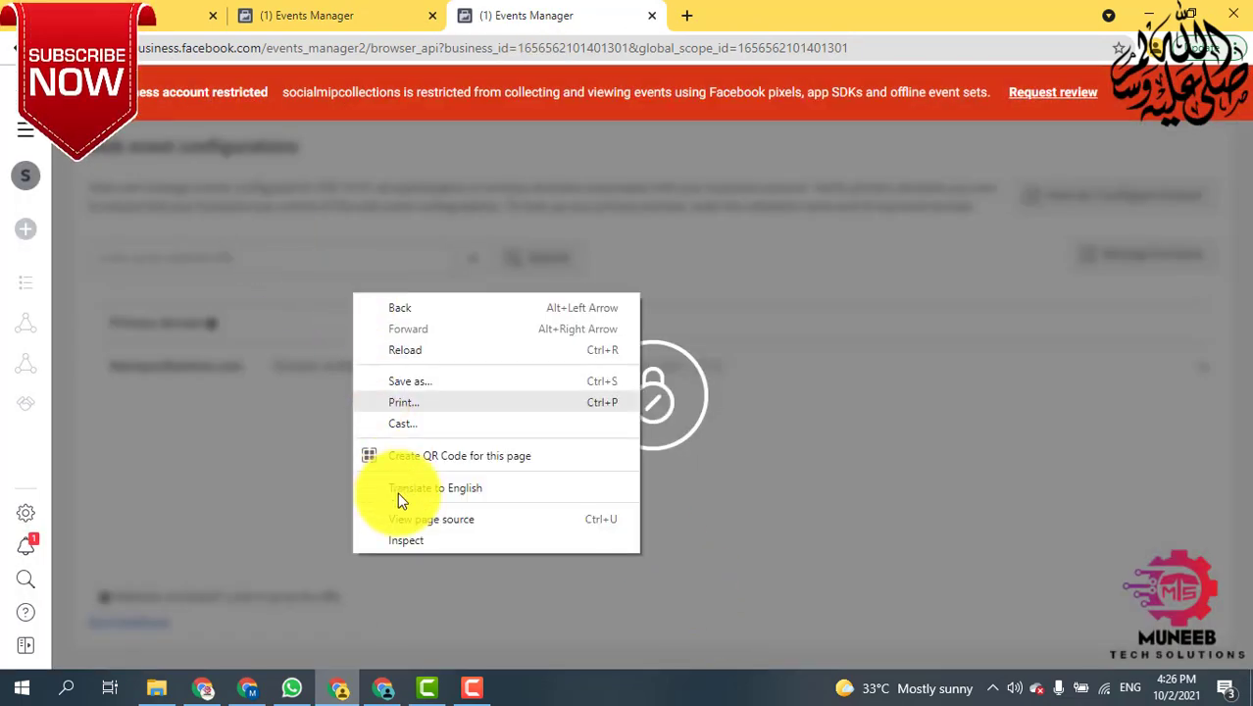
left_click(419, 541)
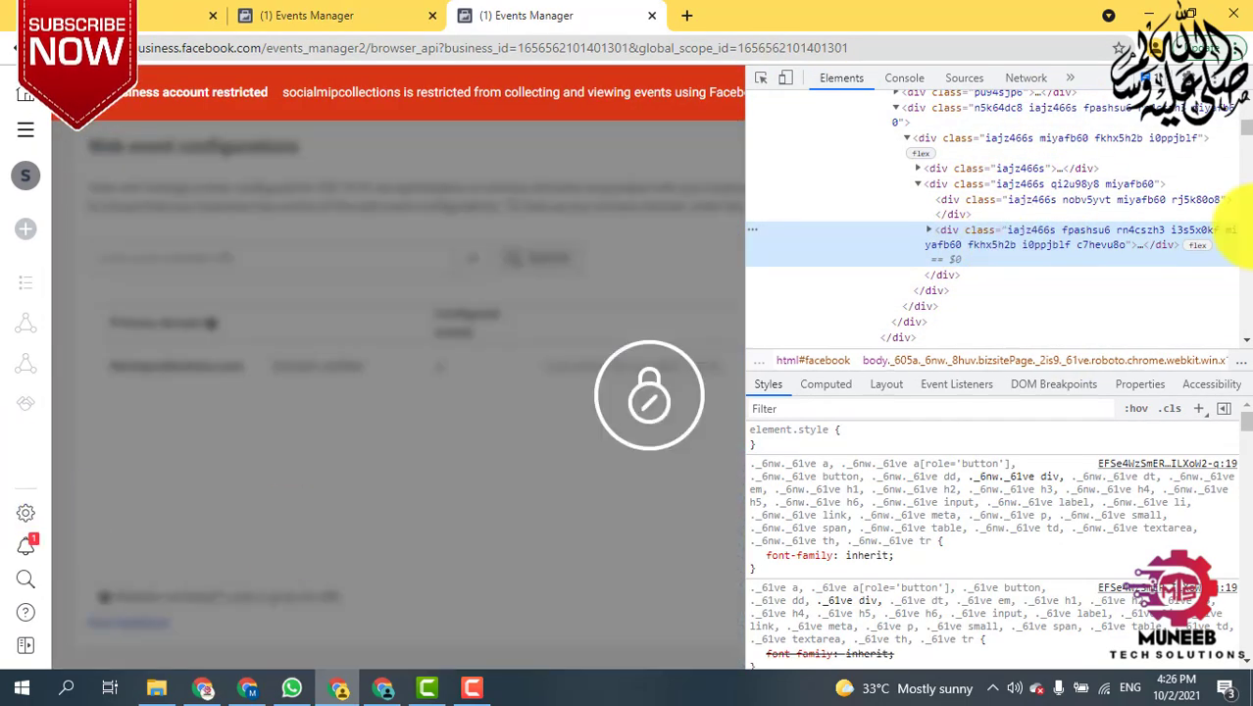
Delete the lock overlay's divs and their container in the Elements panel.
left_click(1024, 251)
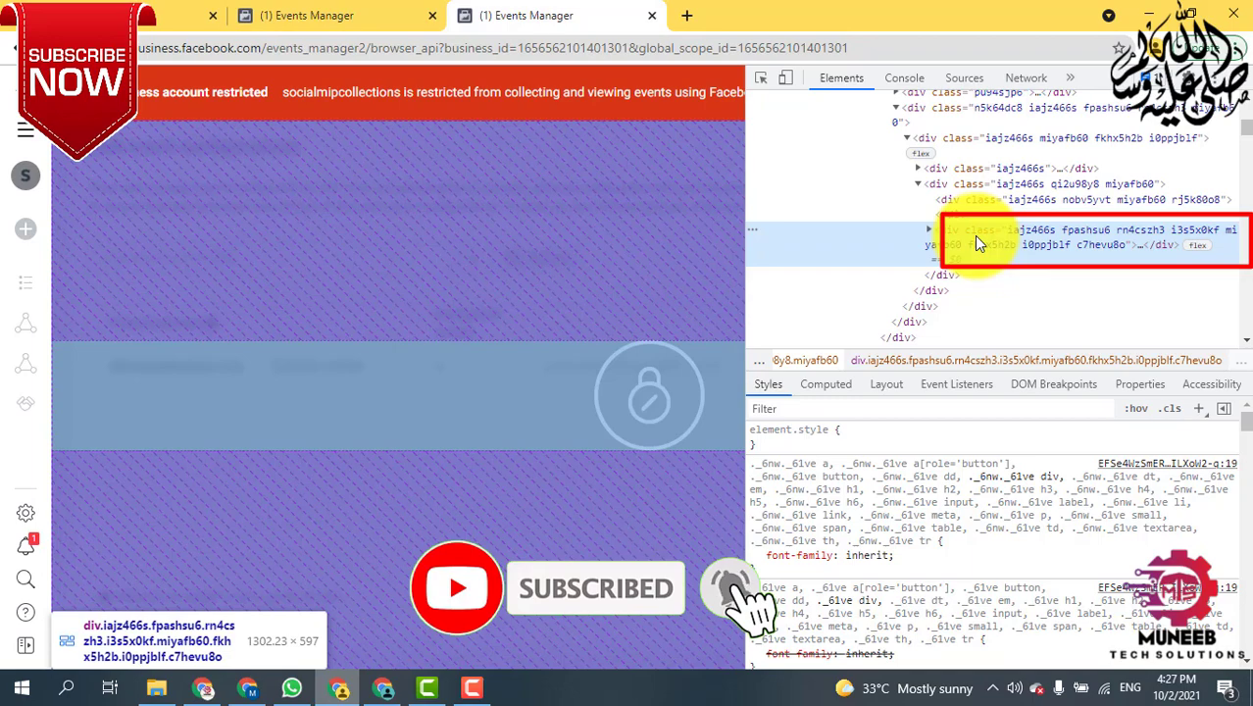
key("Delete")
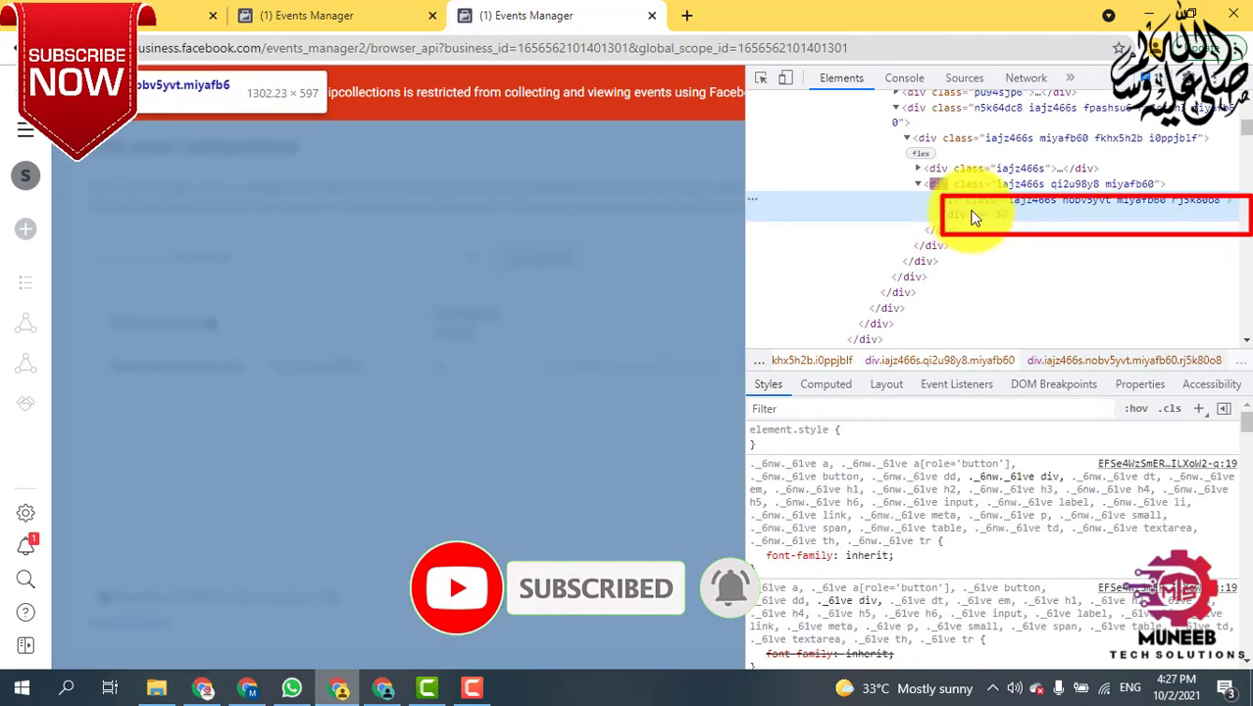
key("Delete")
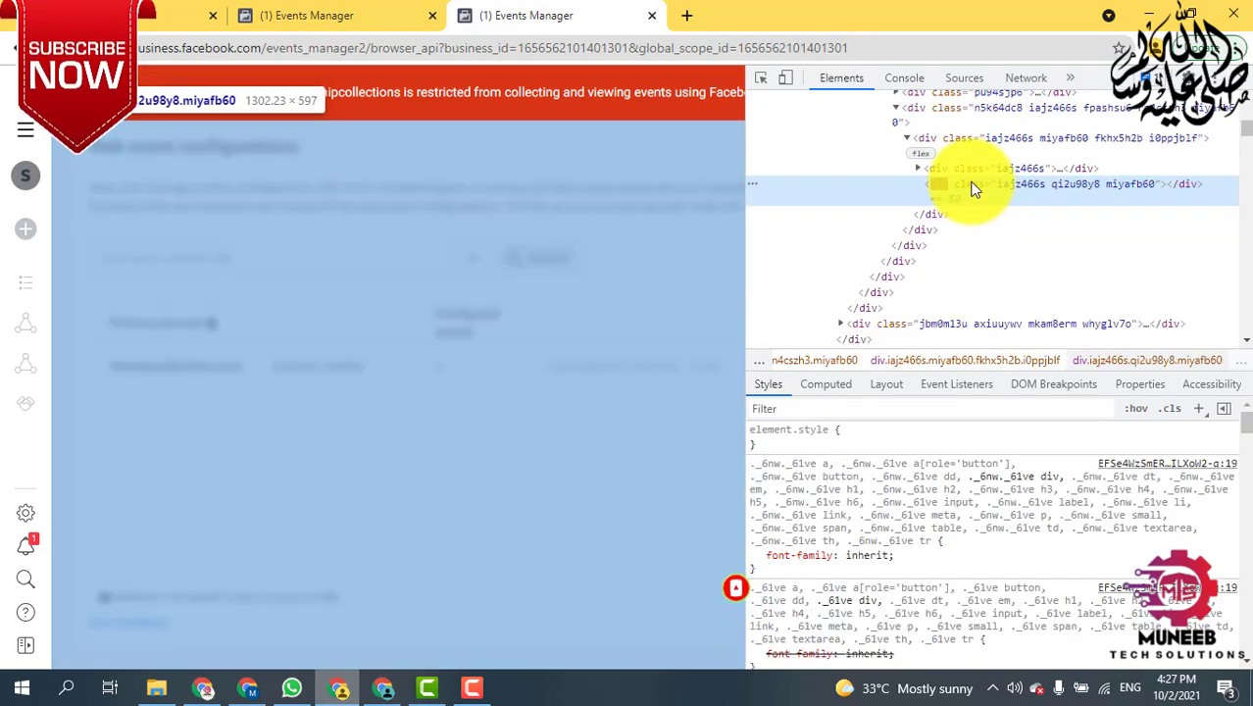
key("Delete")
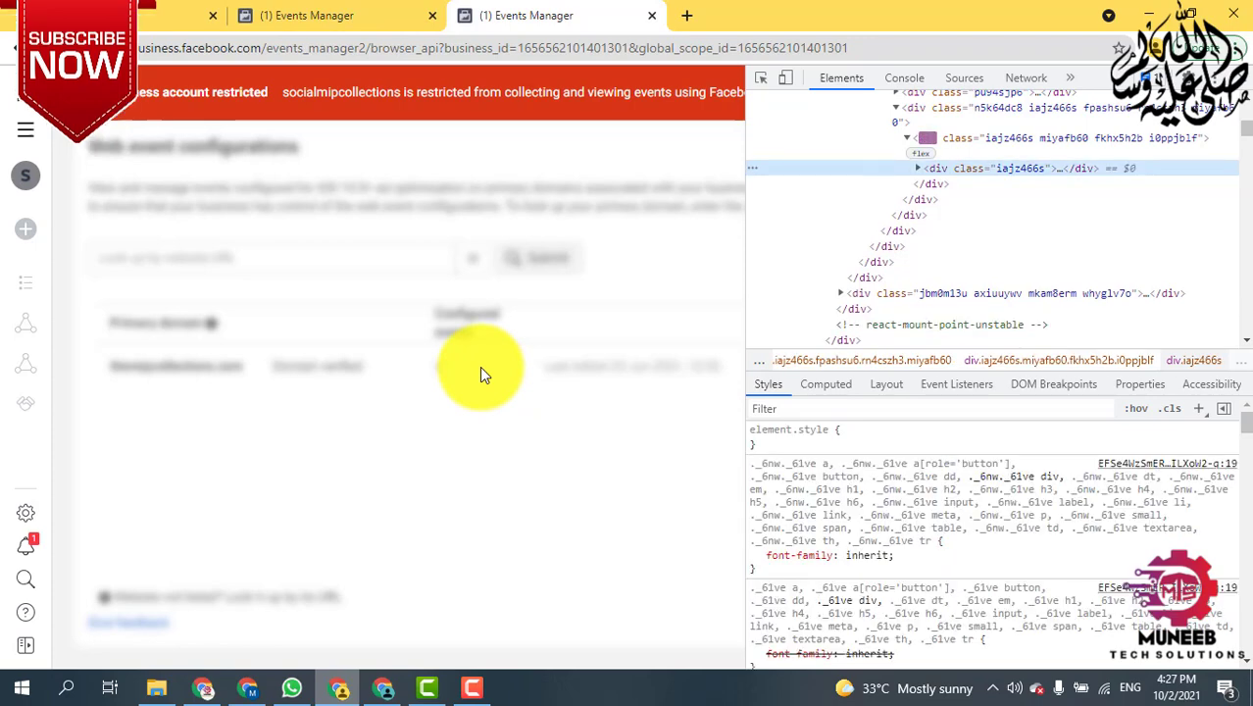
key("Delete")
key("Delete")
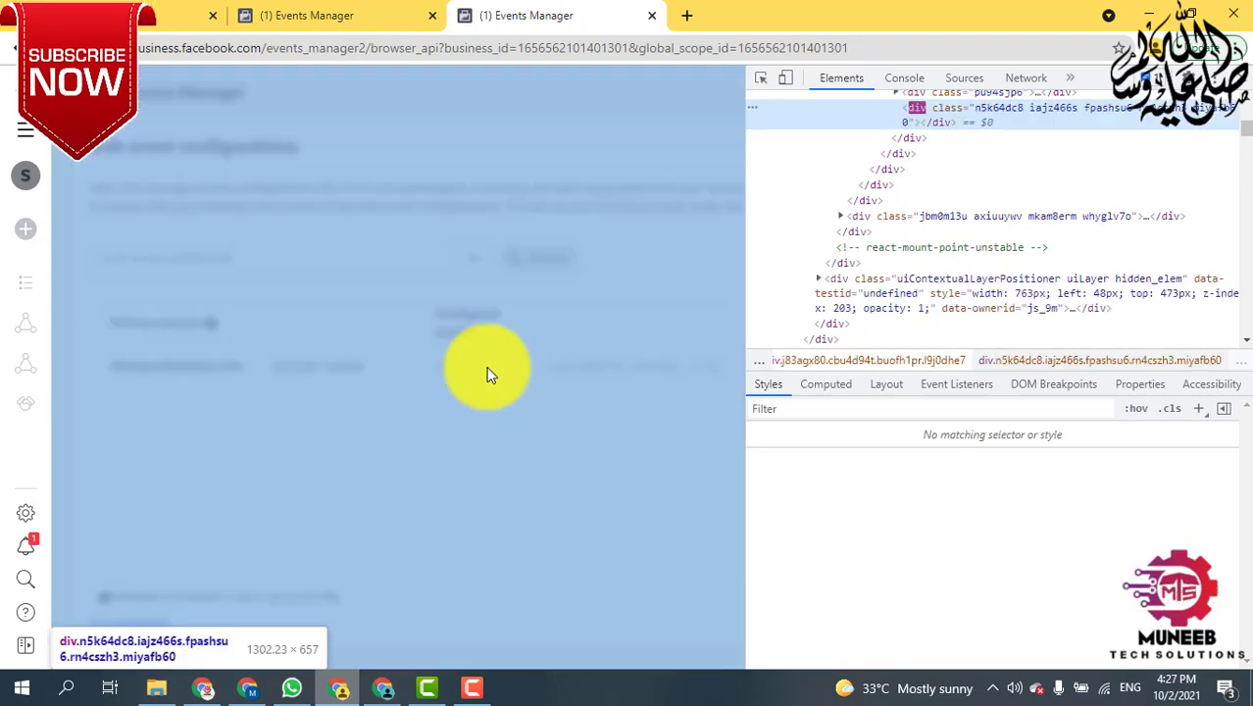
key("Delete")
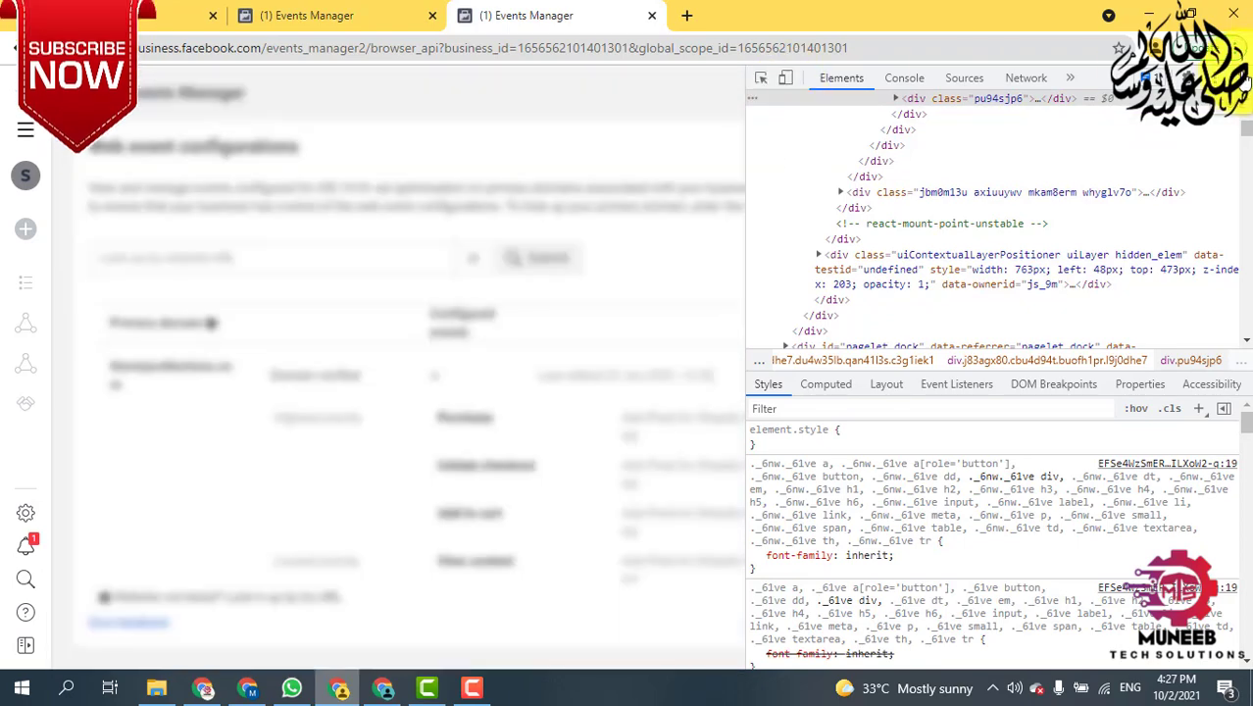
Close DevTools, expand themipcollections.com, and choose Manage Events, confirming Edit in the warning.
left_click(1240, 79)
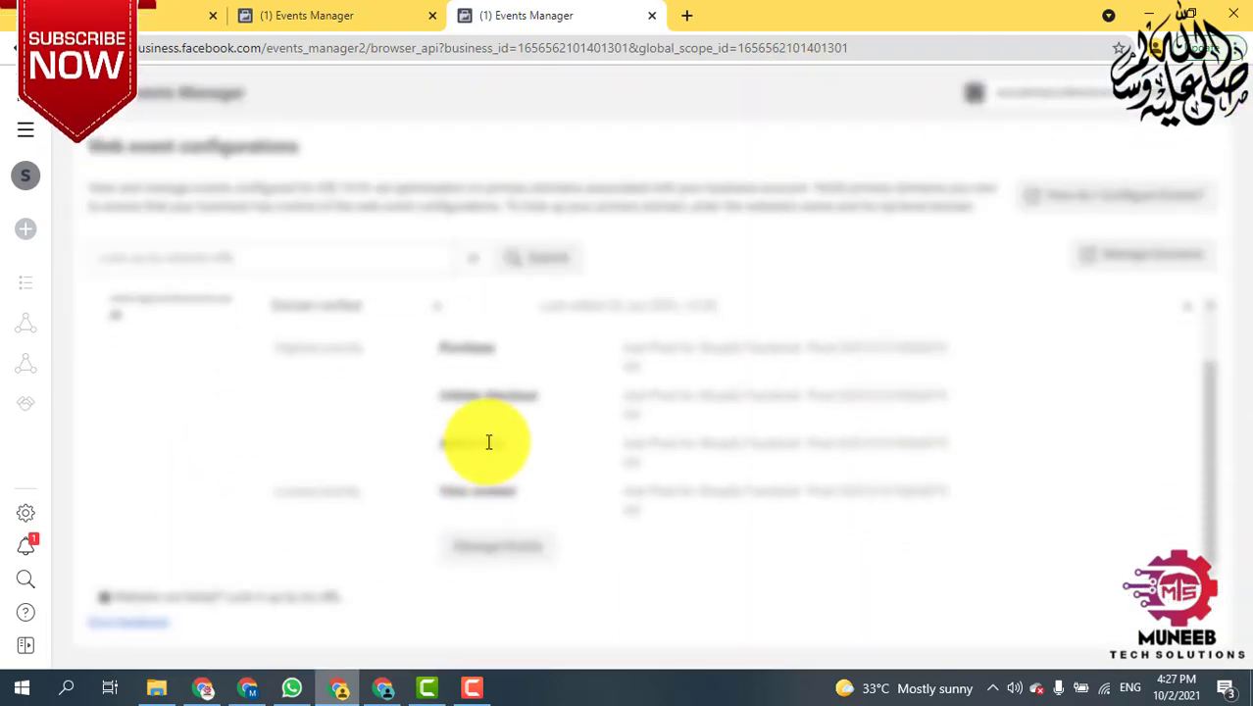
left_click(476, 378)
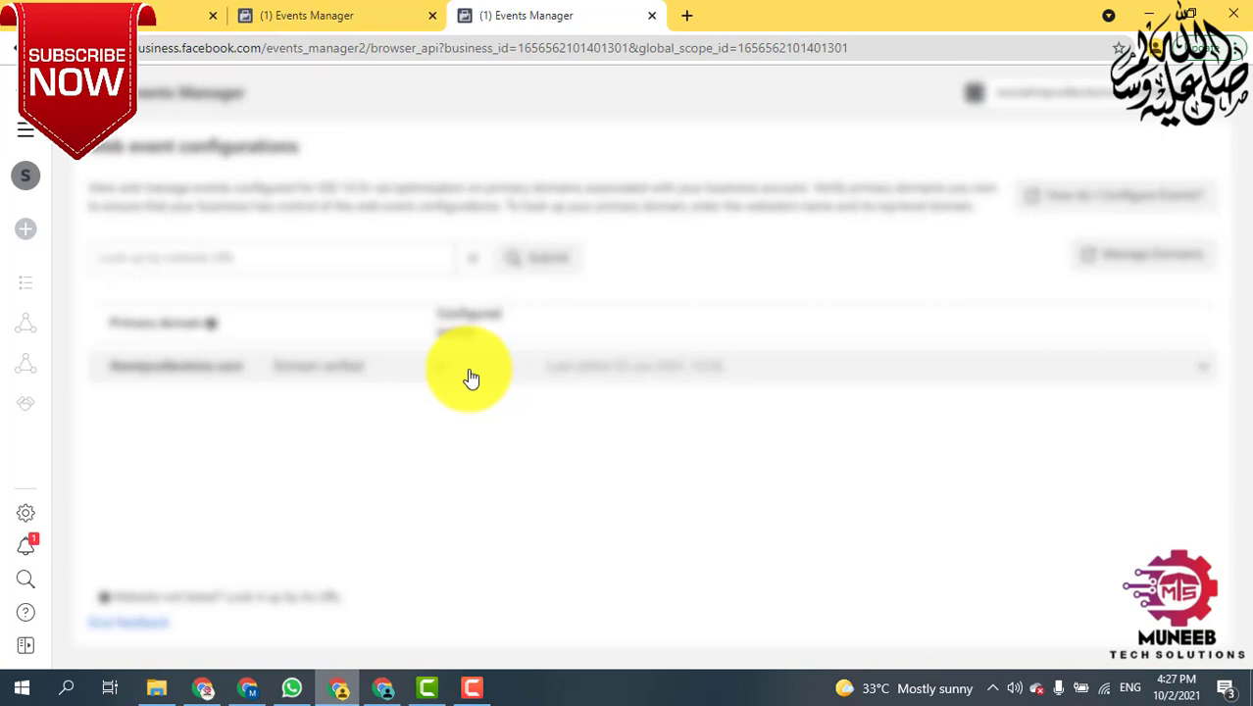
left_click(470, 375)
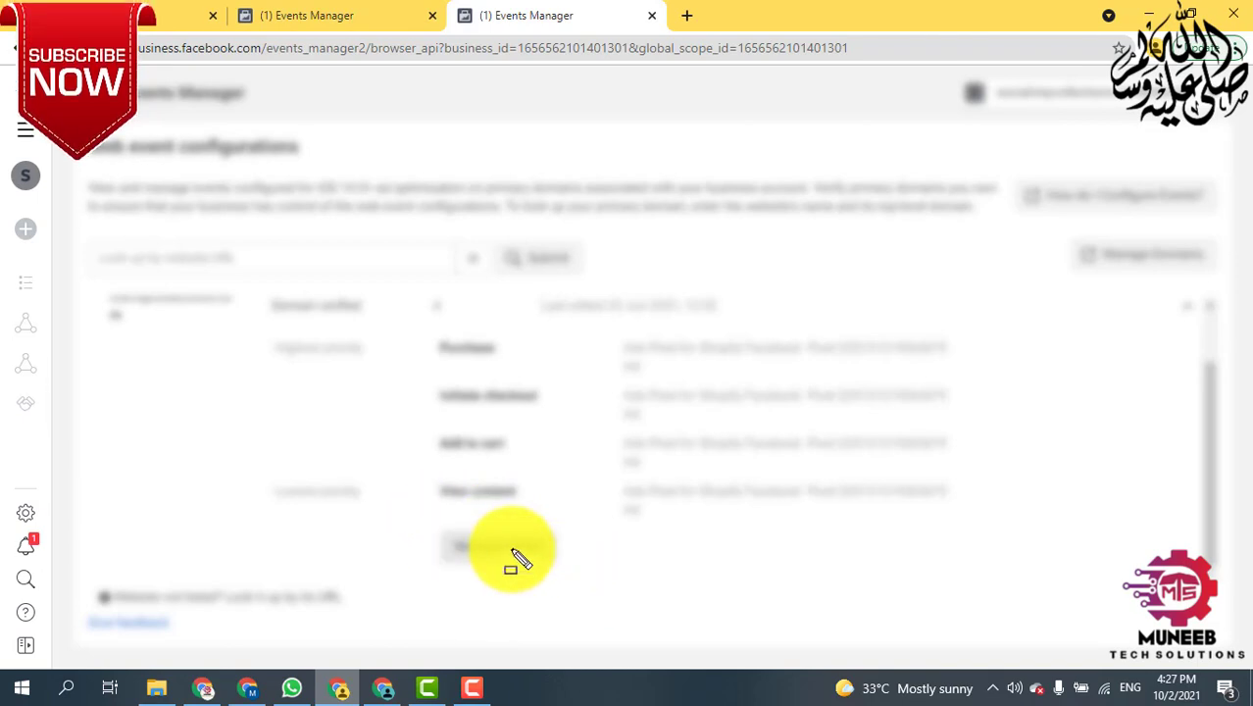
left_click(516, 557)
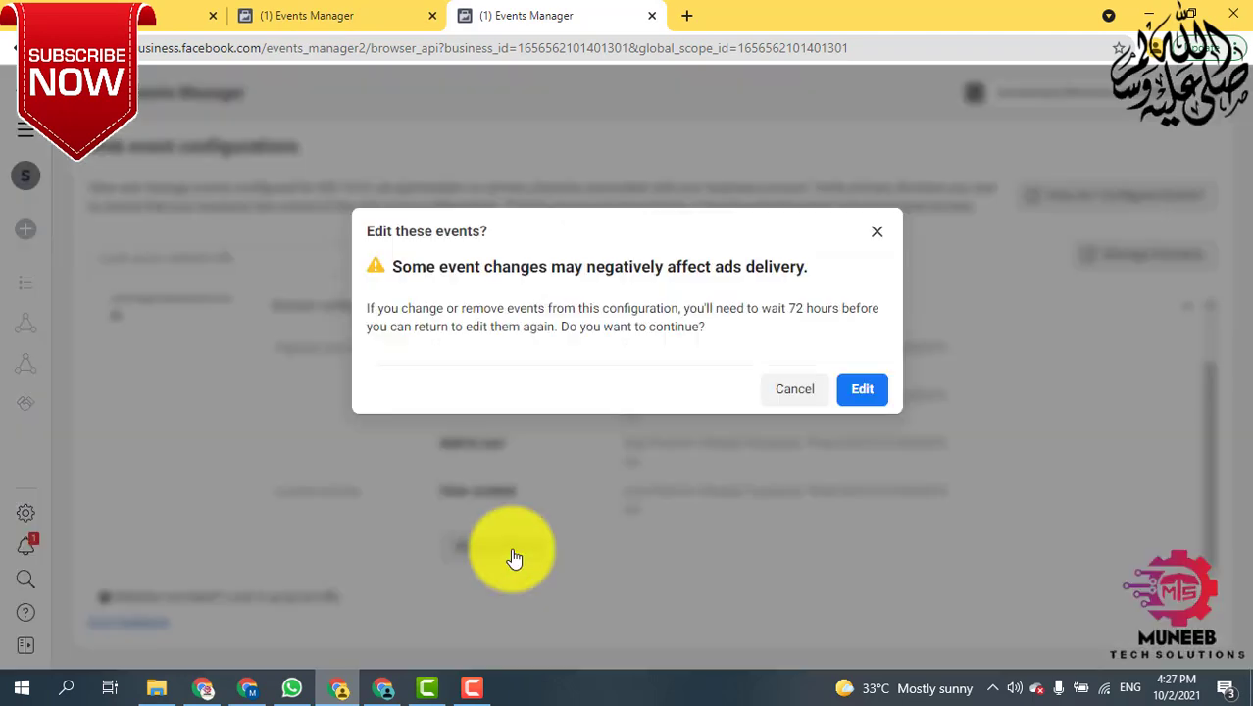
left_click(860, 393)
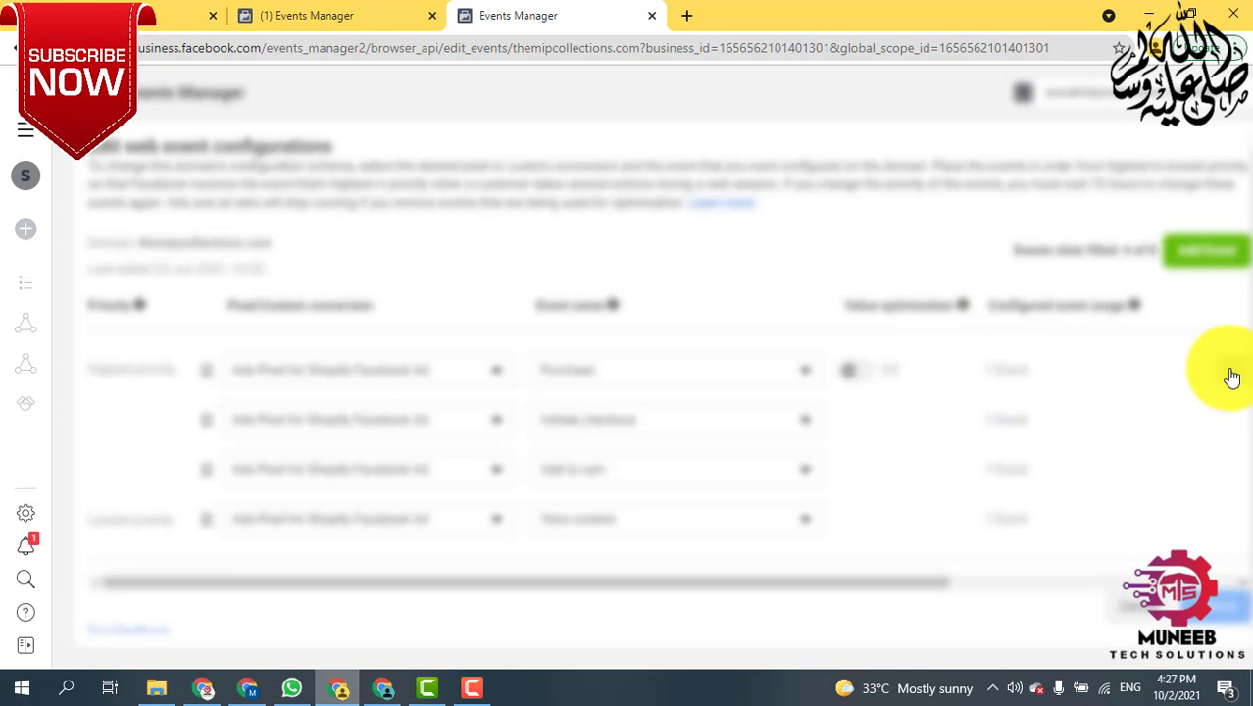
Delete the configured event rows from themipcollections.com and zoom out.
left_click(1232, 377)
left_click(1233, 378)
left_click(1232, 378)
left_click(1232, 378)
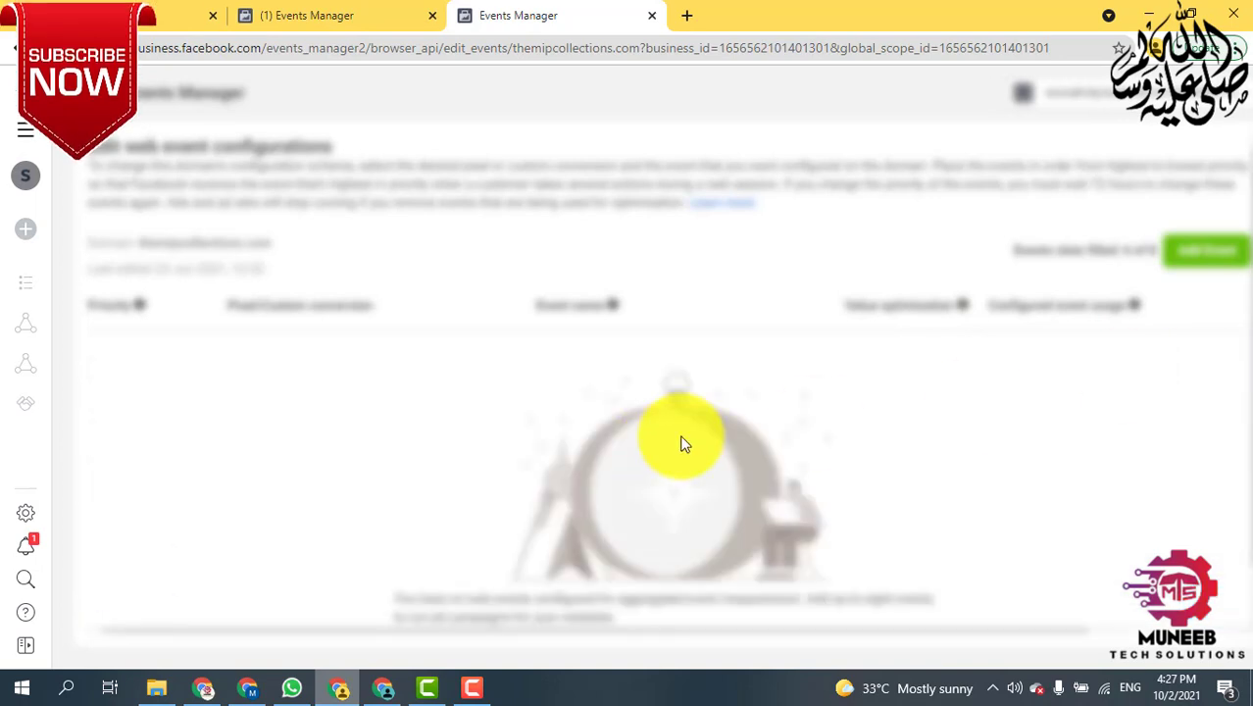
key("ctrl+minus")
key("ctrl+minus")
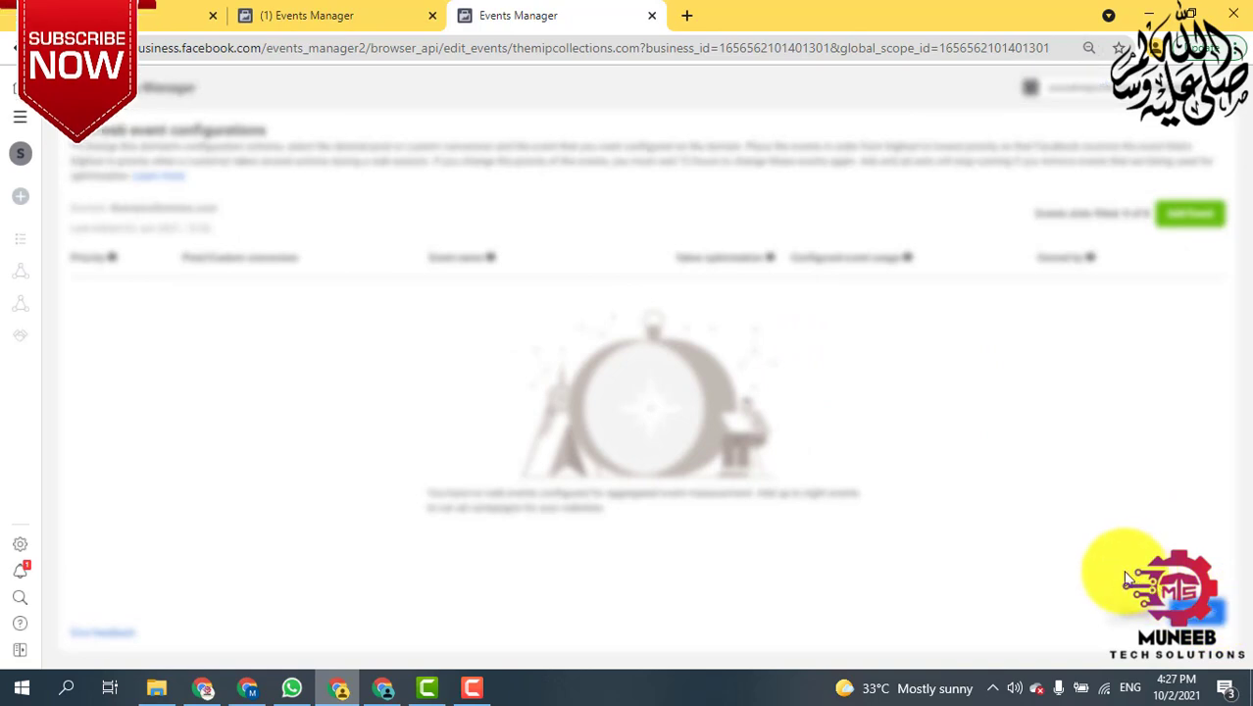
Apply the emptied configuration after ticking the delete-all acknowledgement, then close the success message.
left_click(1202, 620)
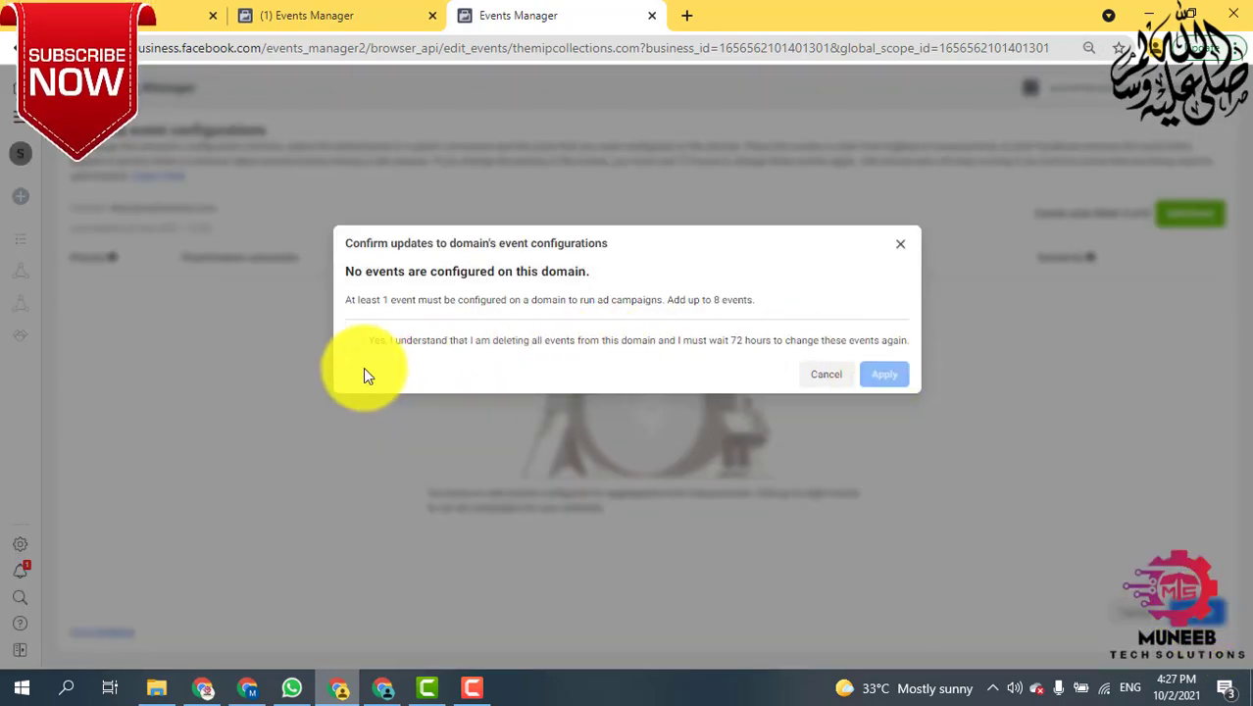
left_click(353, 340)
left_click(891, 369)
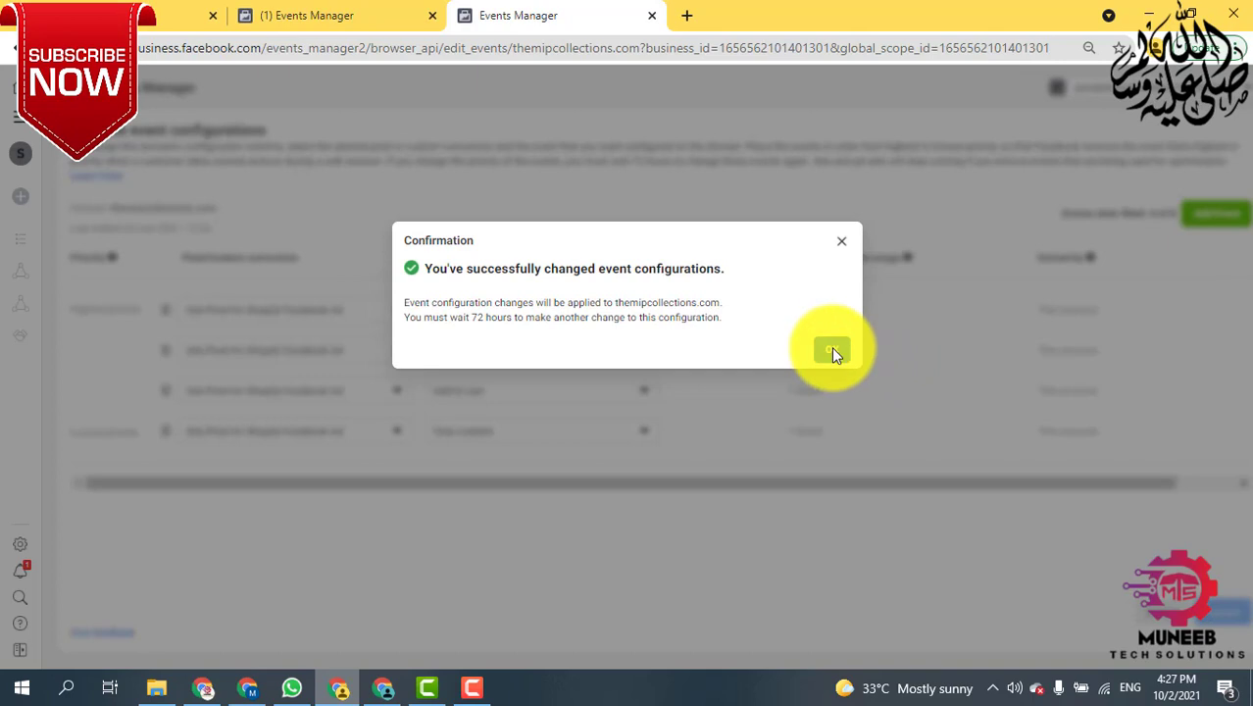
left_click(831, 351)
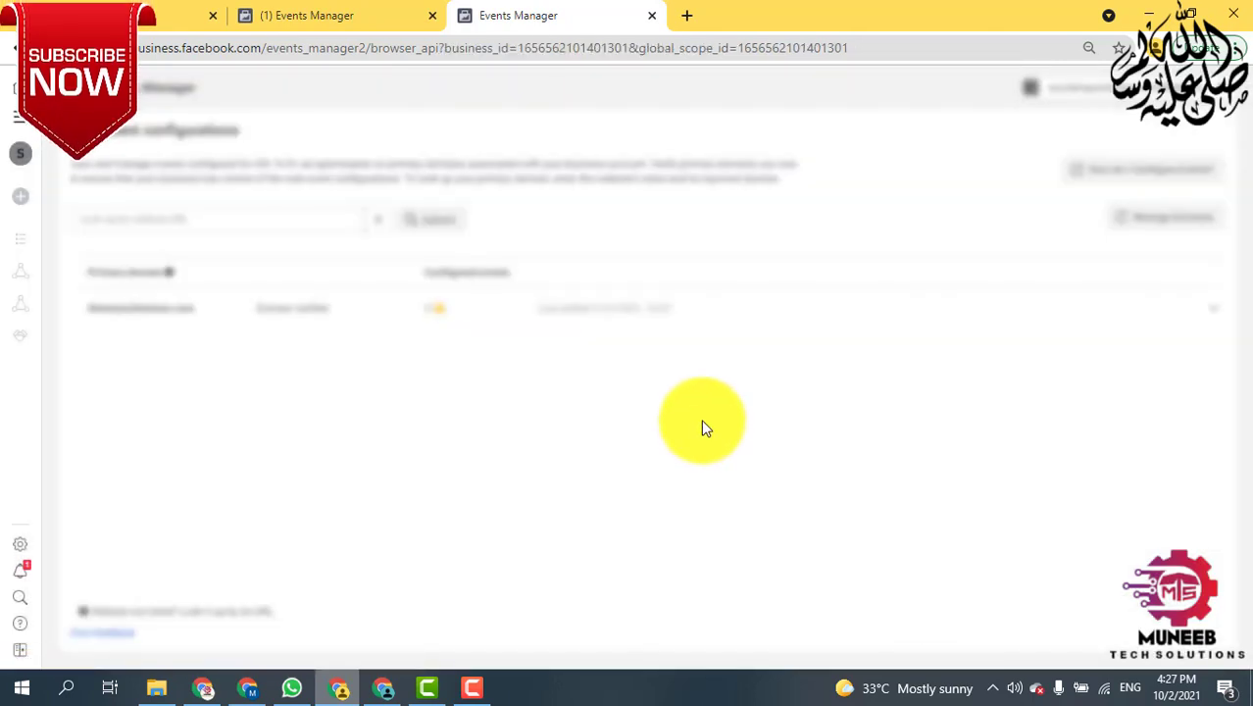
From the Events Manager tab, go to Business settings and open Brand safety > Domains.
left_click(276, 12)
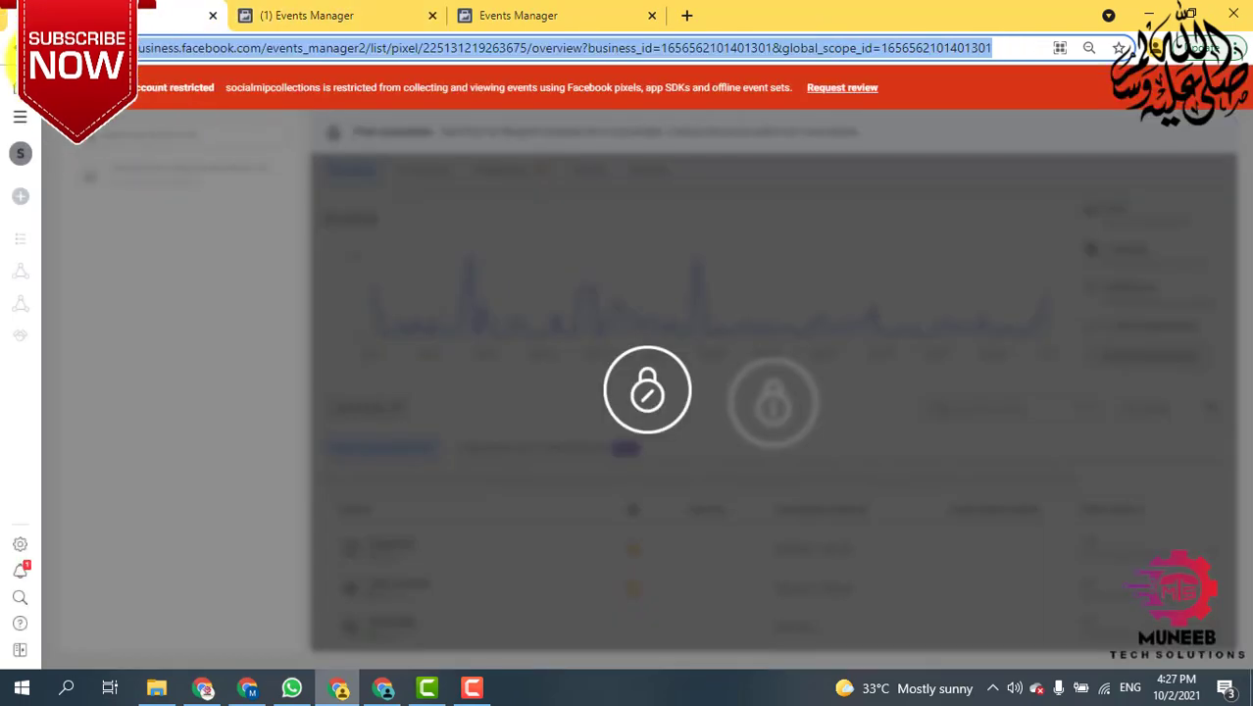
left_click(17, 118)
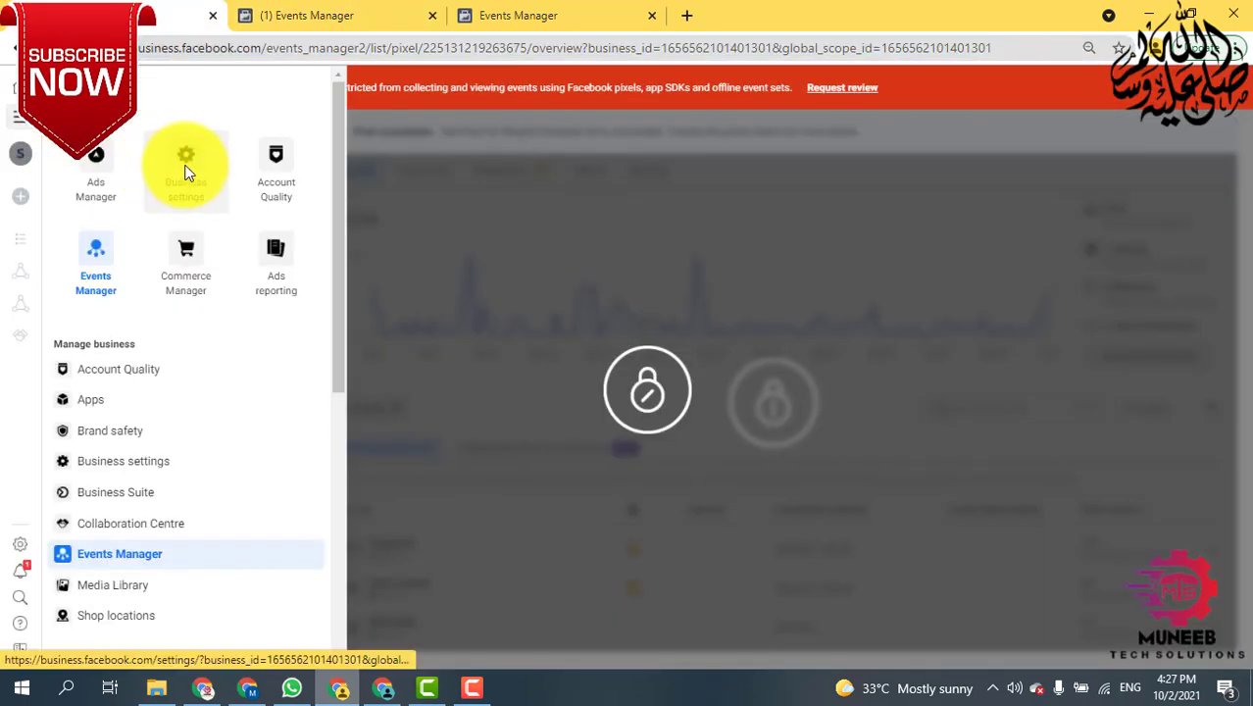
left_click(189, 174)
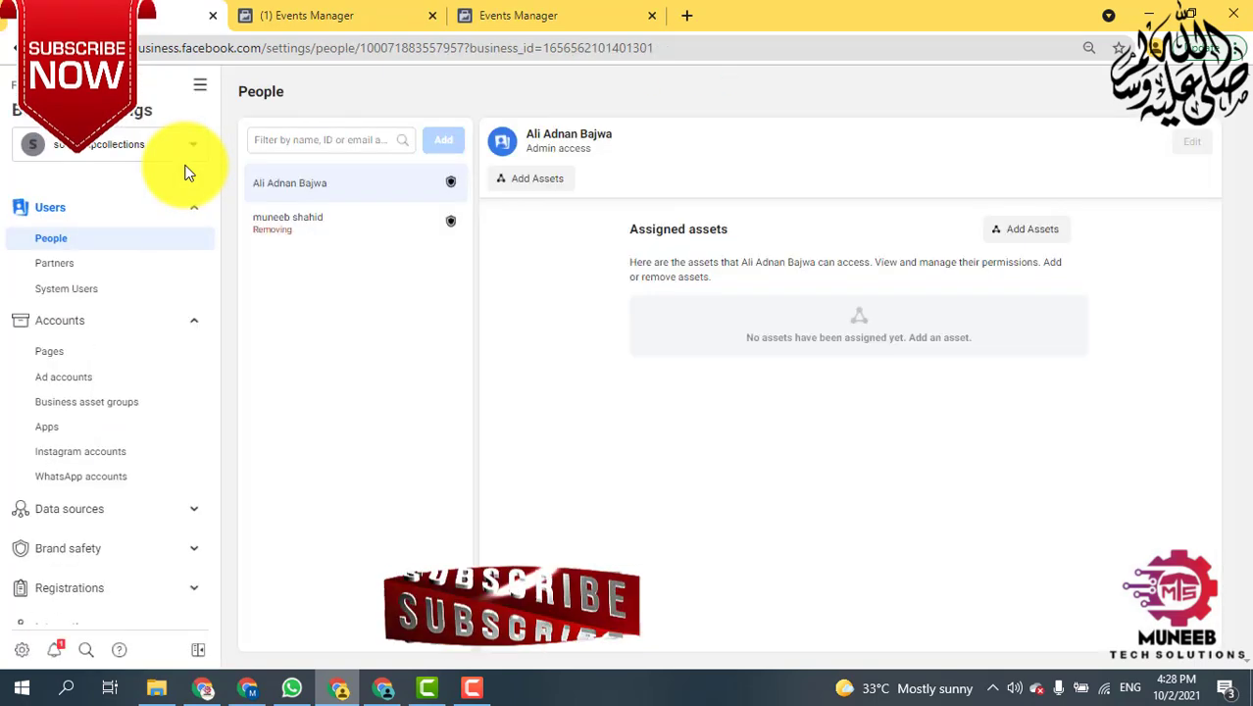
left_click(89, 555)
scroll(182, 540, "down", 3)
left_click(73, 322)
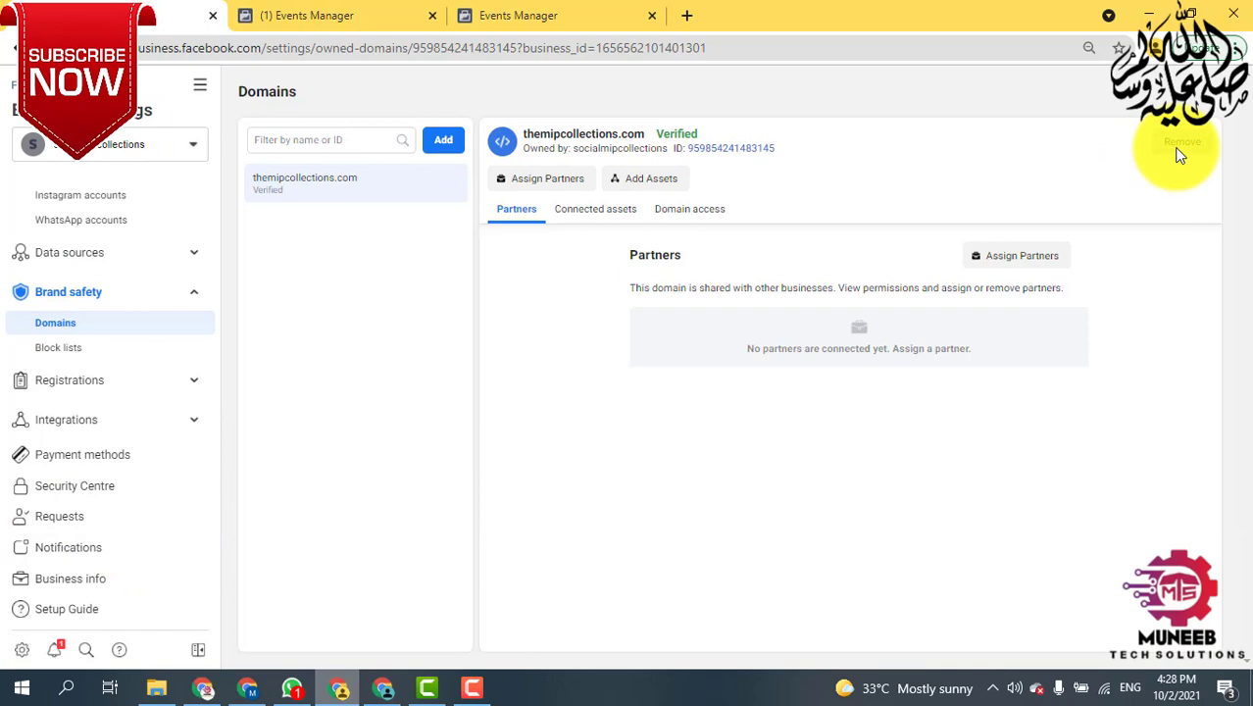
Remove themipcollections.com via Remove Domain and dismiss the confirmation.
left_click(1180, 149)
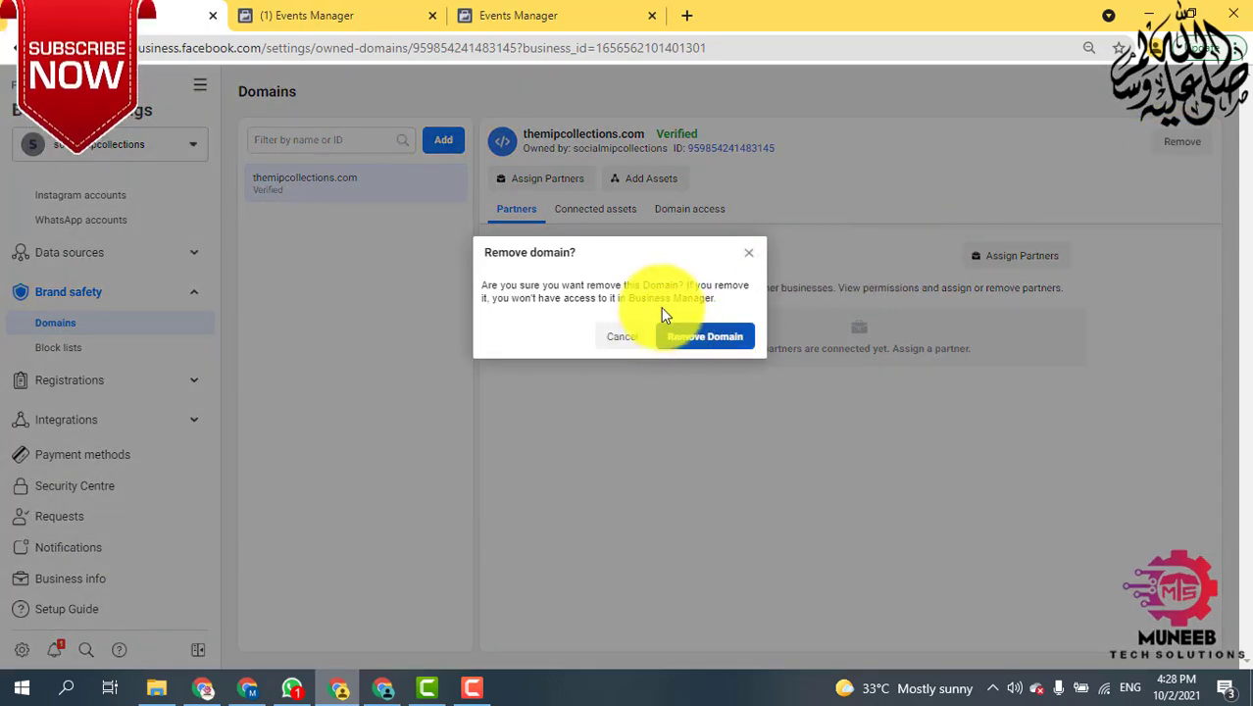
left_click(718, 339)
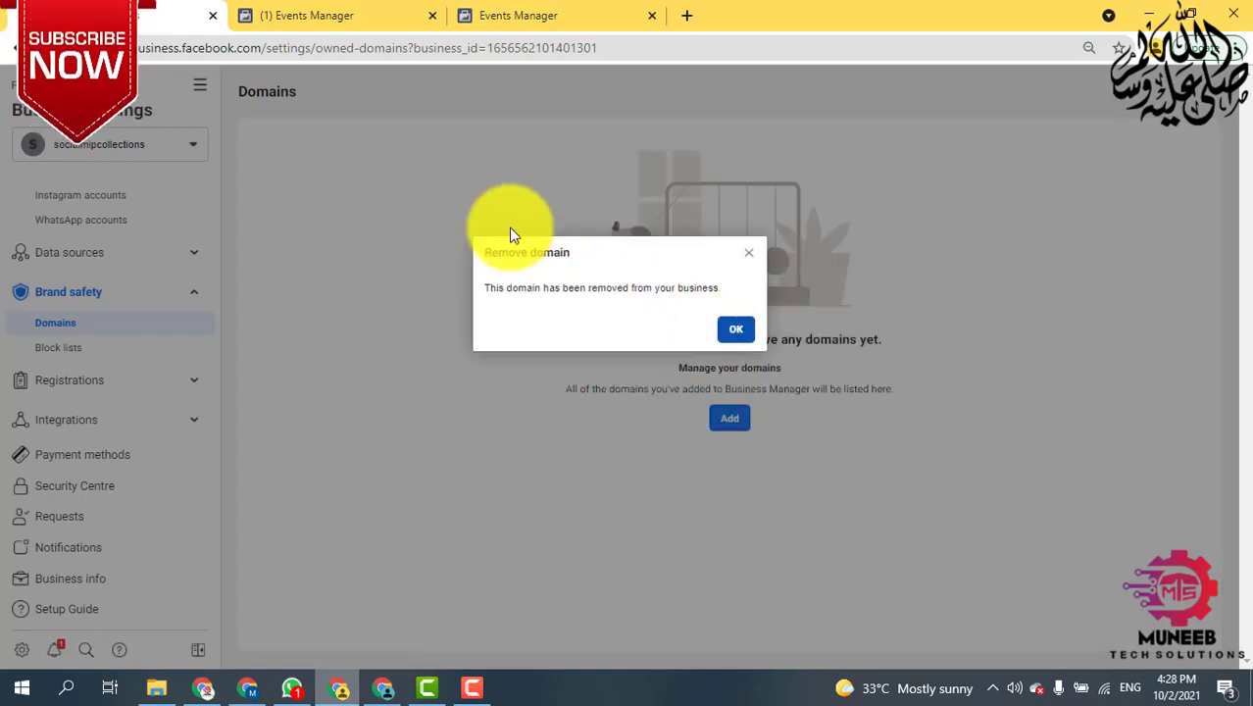
left_click(736, 330)
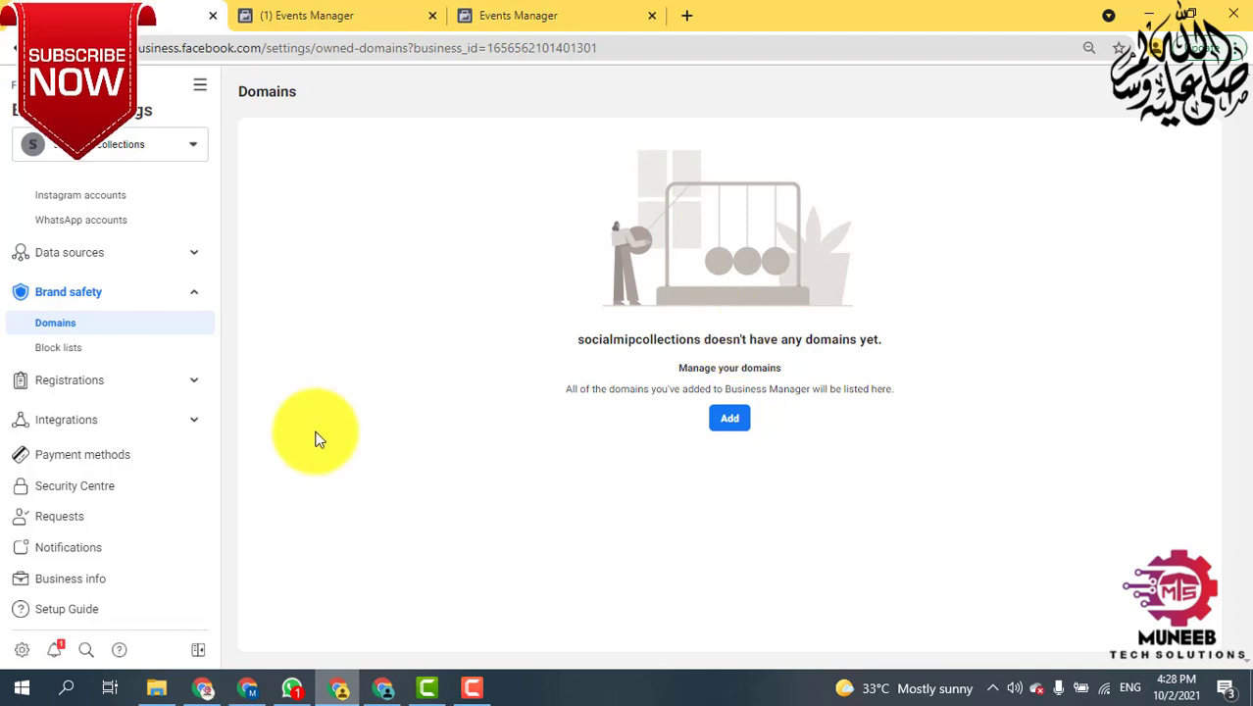
Switch back to the first Events Manager tab, whose pixel overview still shows the restriction notice.
left_click(383, 15)
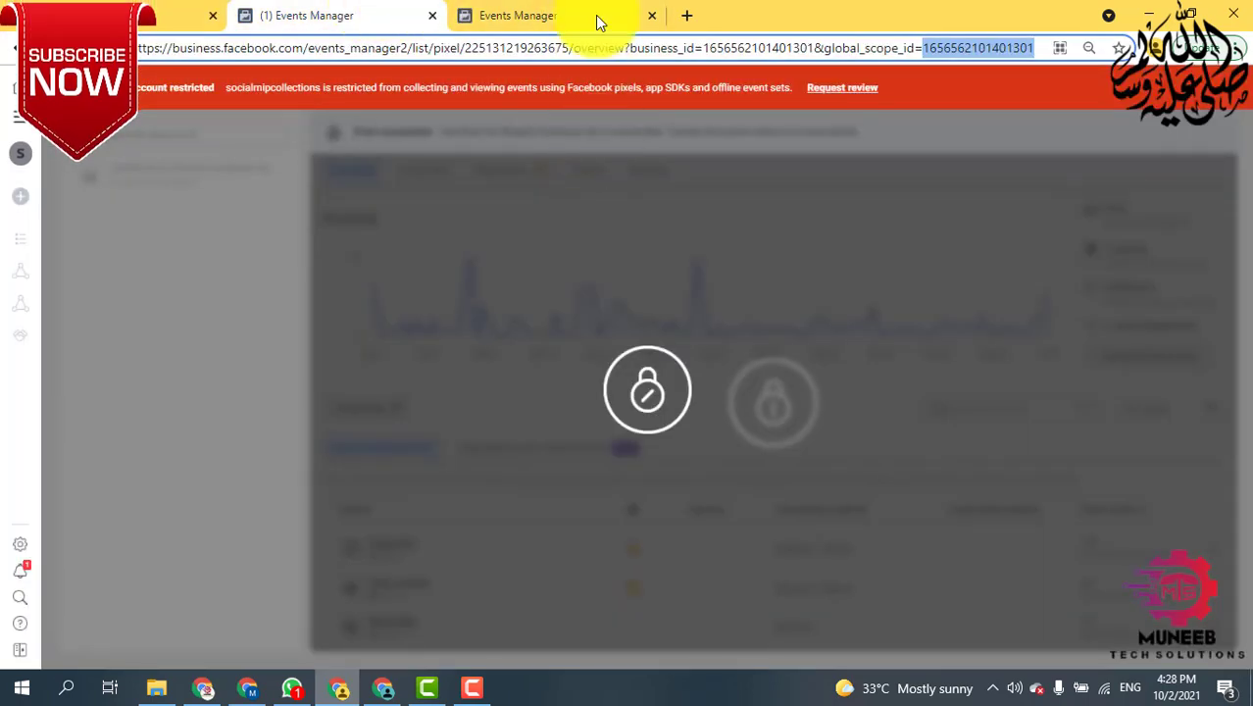
mouse_move(594, 15)
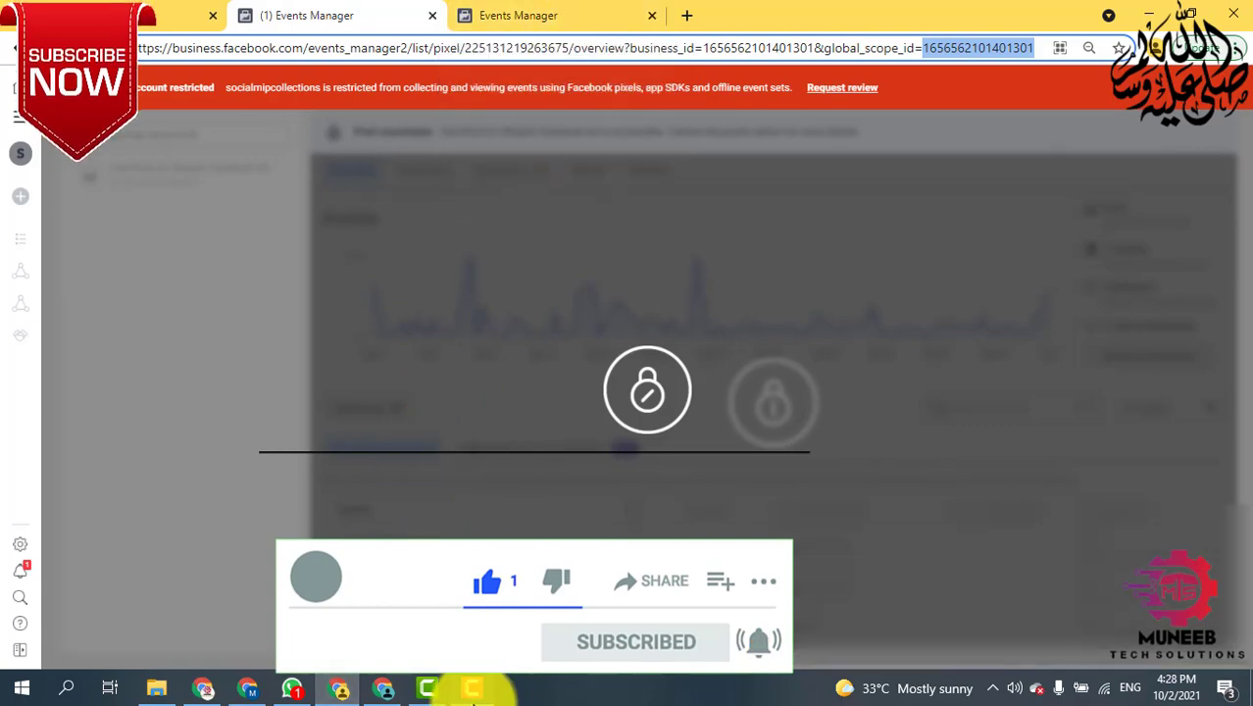
left_click(814, 520)
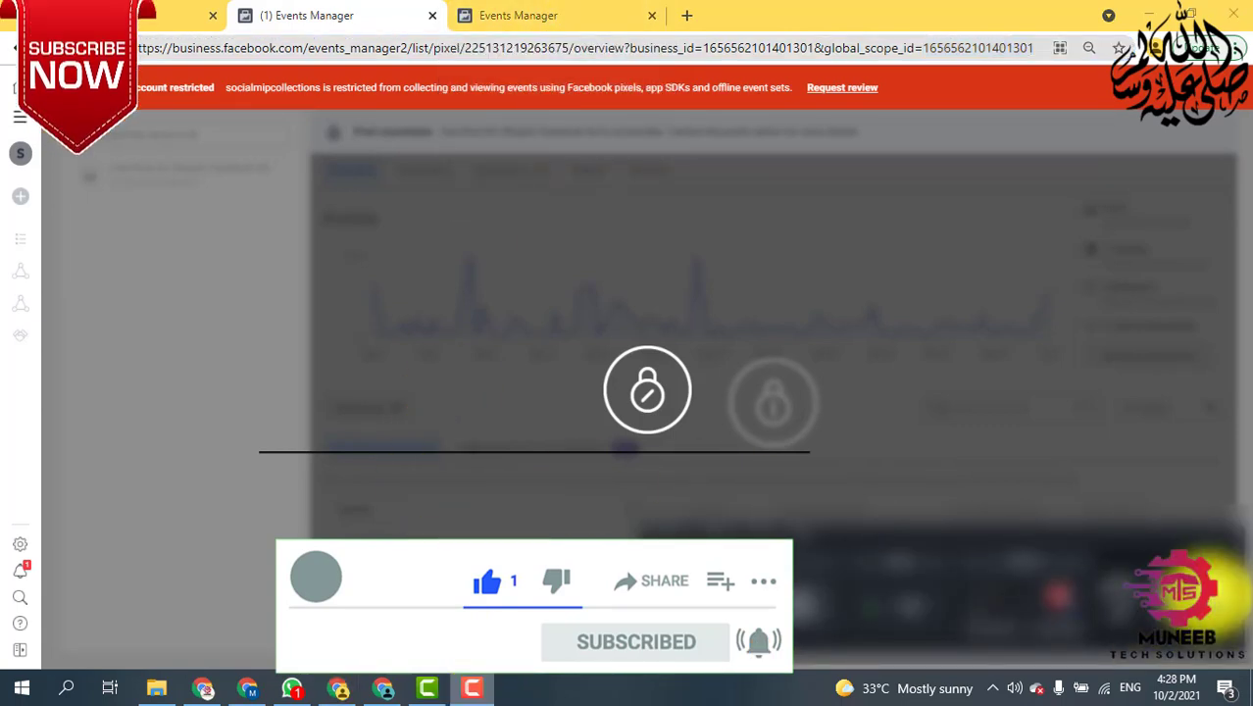